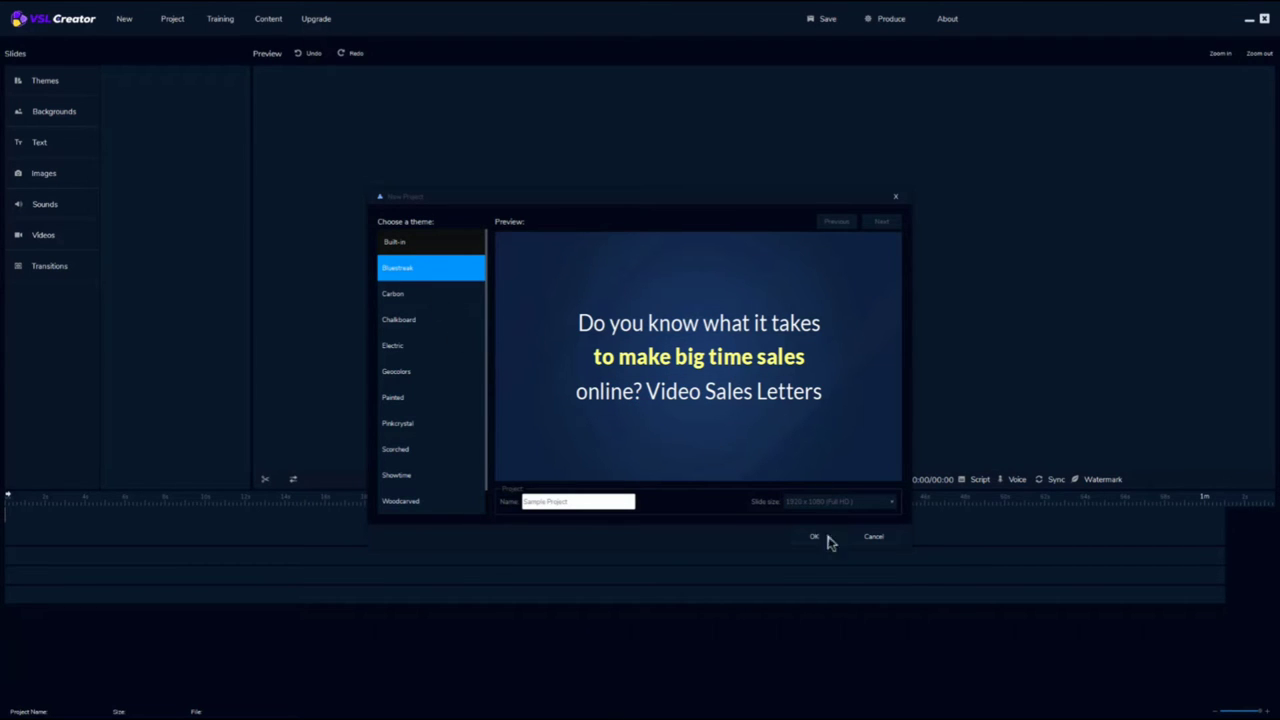
Create the project and import vslcreator-demovid-script.txt, splitting it into ten 5-second slides.
left_click(818, 537)
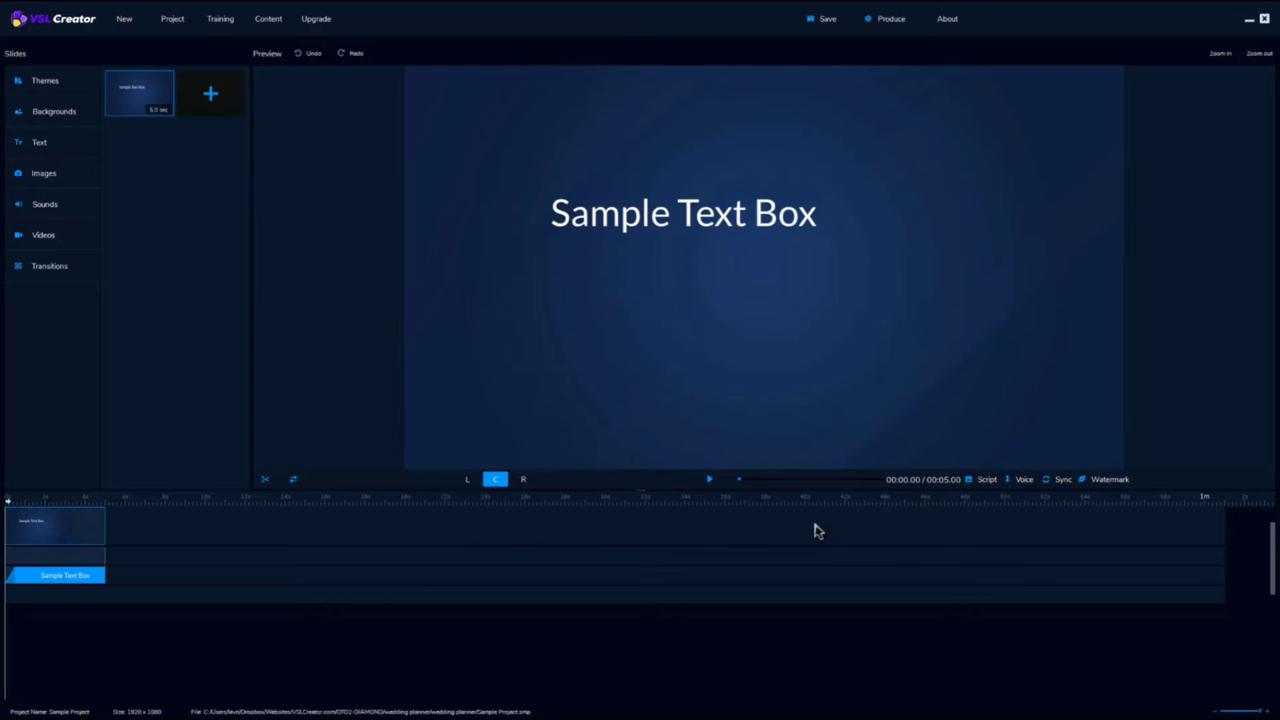
left_click(987, 484)
left_click(987, 484)
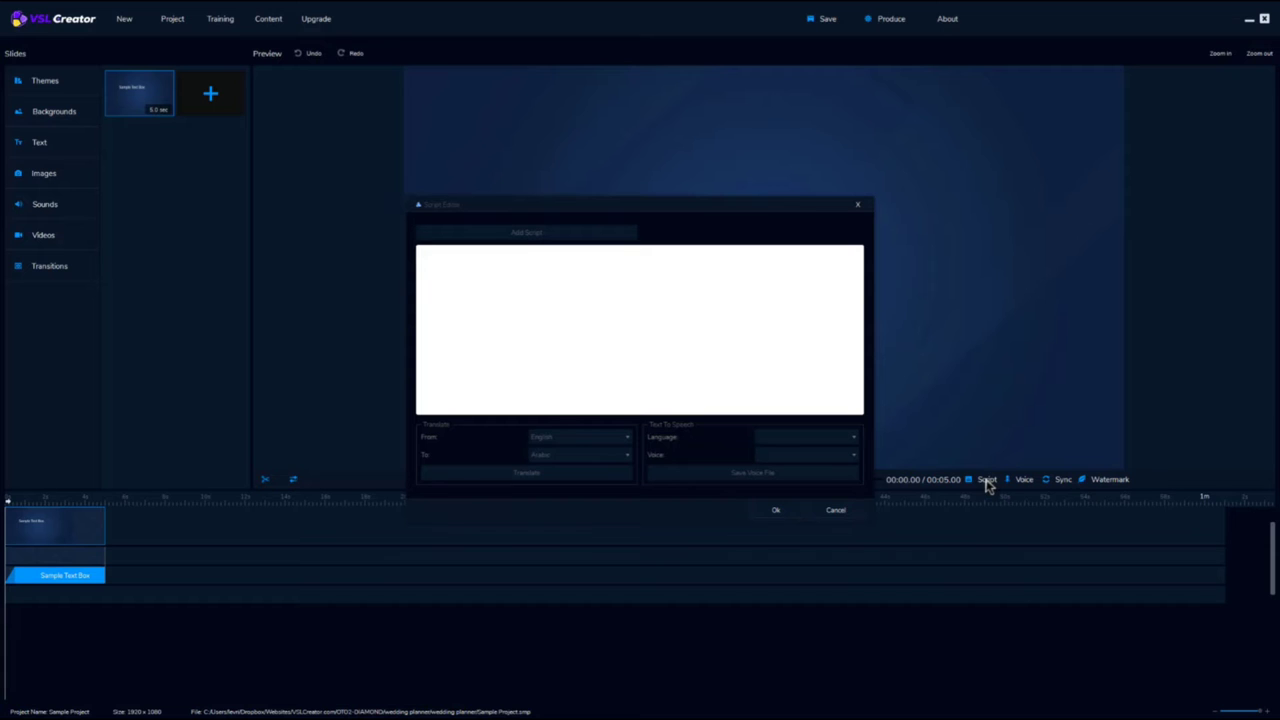
left_click(520, 240)
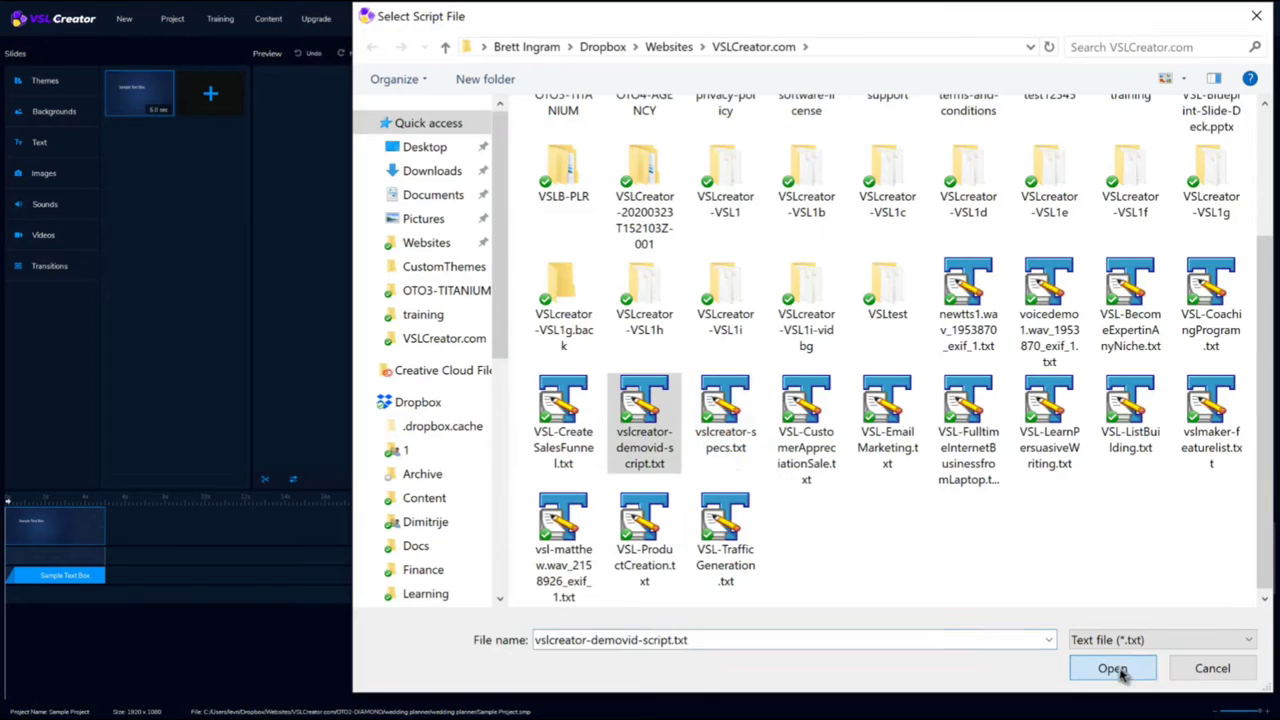
left_click(1112, 668)
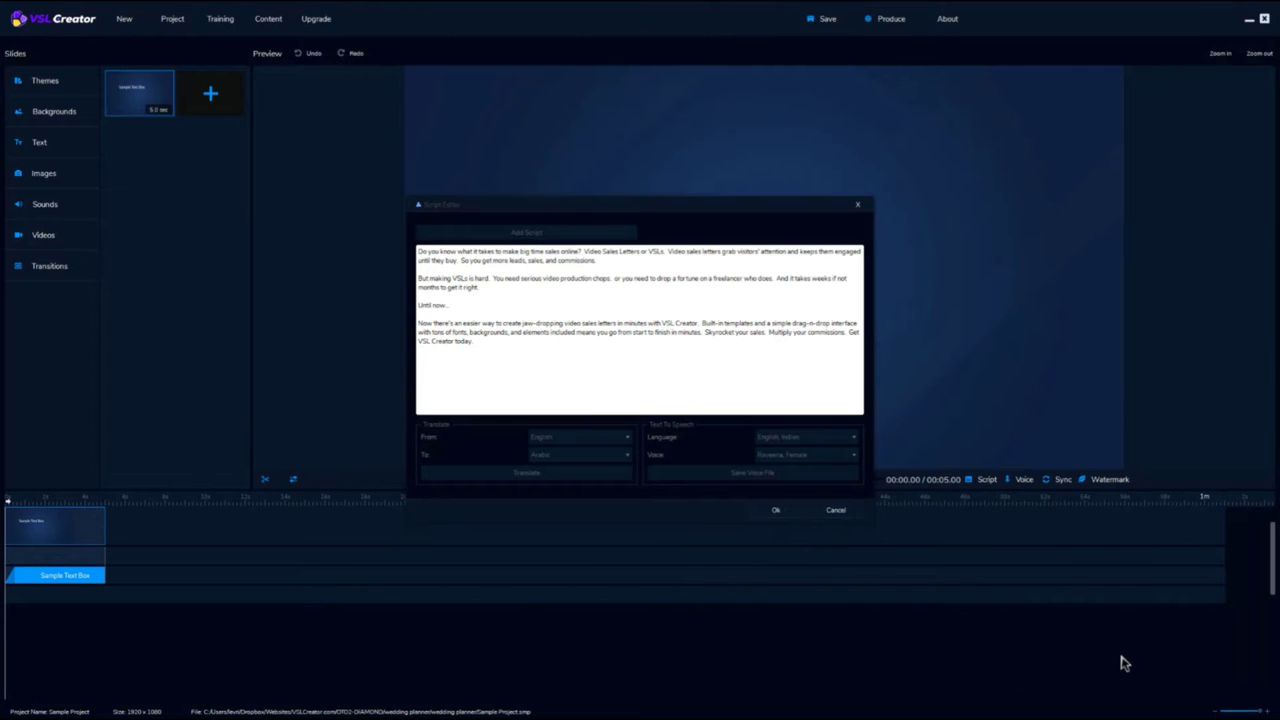
left_click(777, 512)
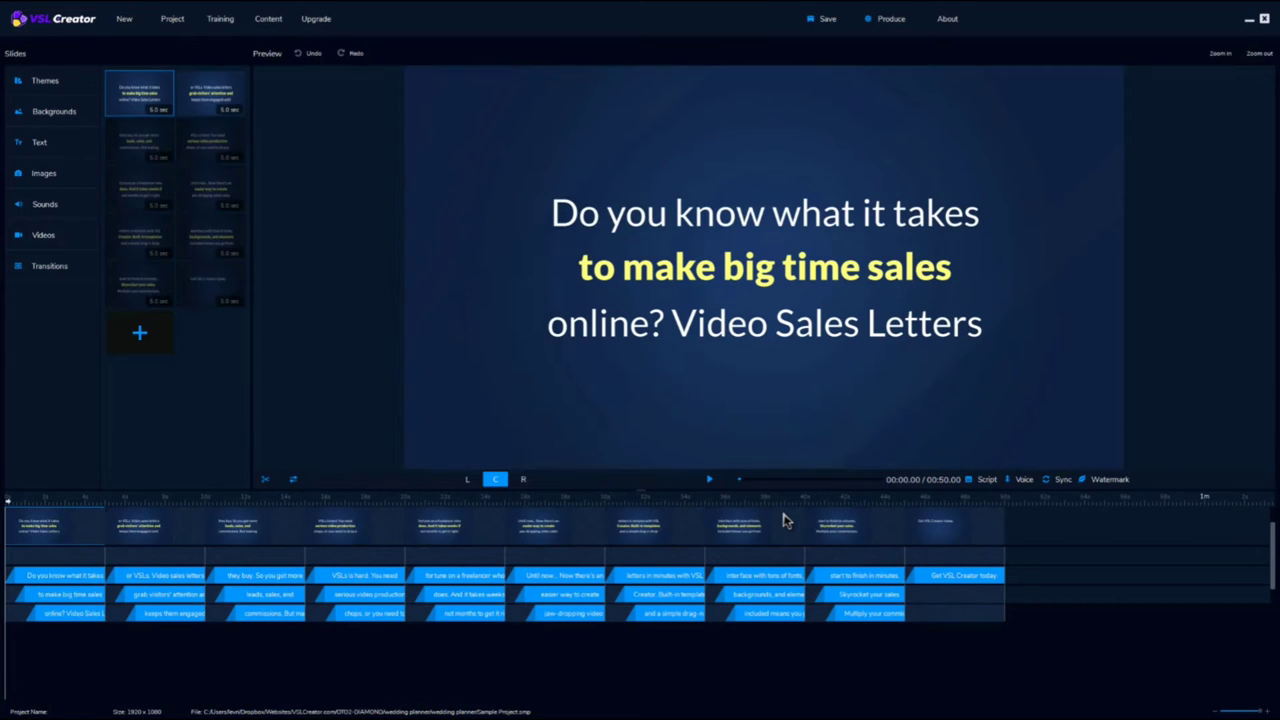
left_click(190, 95)
left_click(157, 150)
left_click(211, 151)
left_click(168, 192)
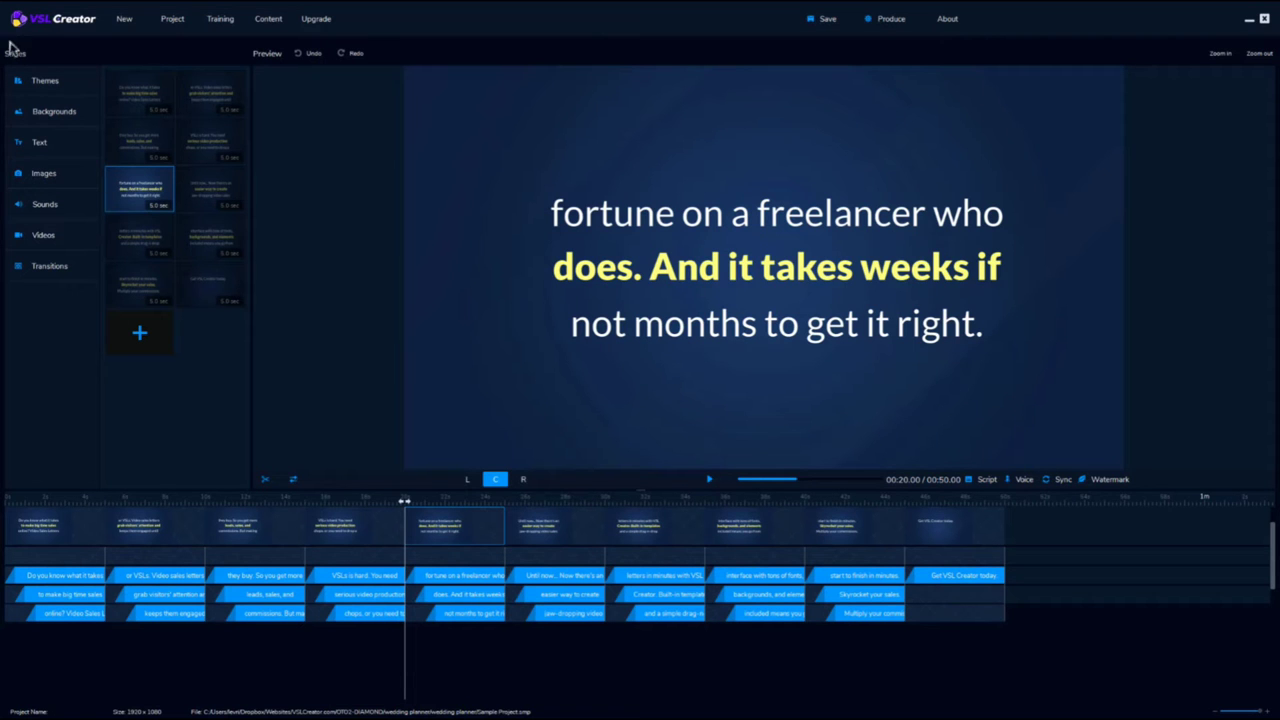
left_click(88, 84)
left_click(444, 294)
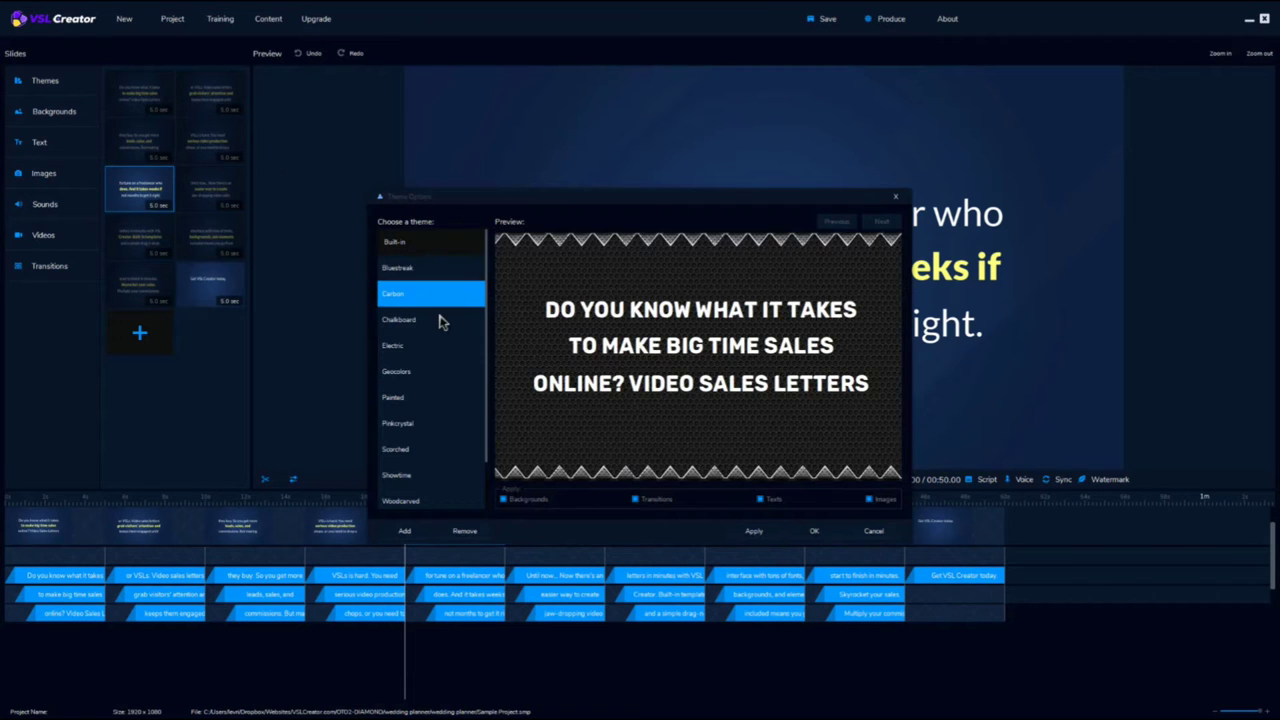
left_click(440, 326)
left_click(446, 349)
left_click(447, 372)
left_click(449, 398)
left_click(450, 425)
left_click(447, 455)
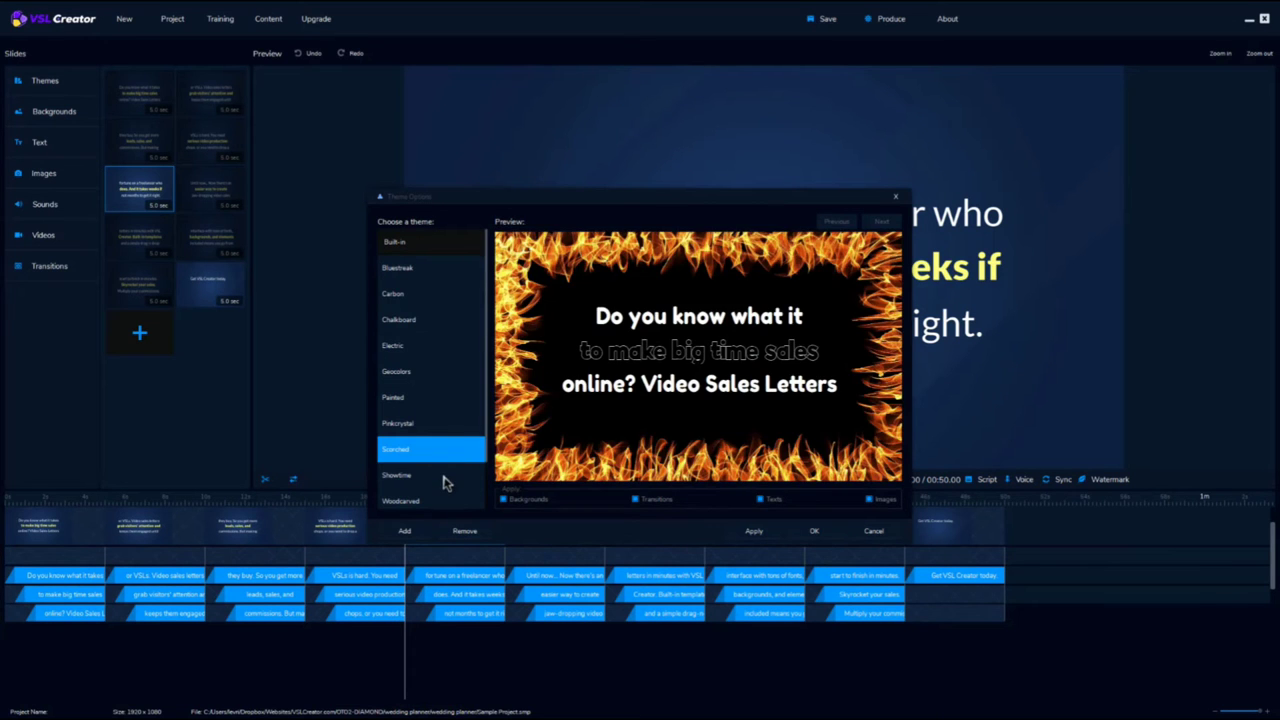
left_click(444, 478)
left_click(443, 502)
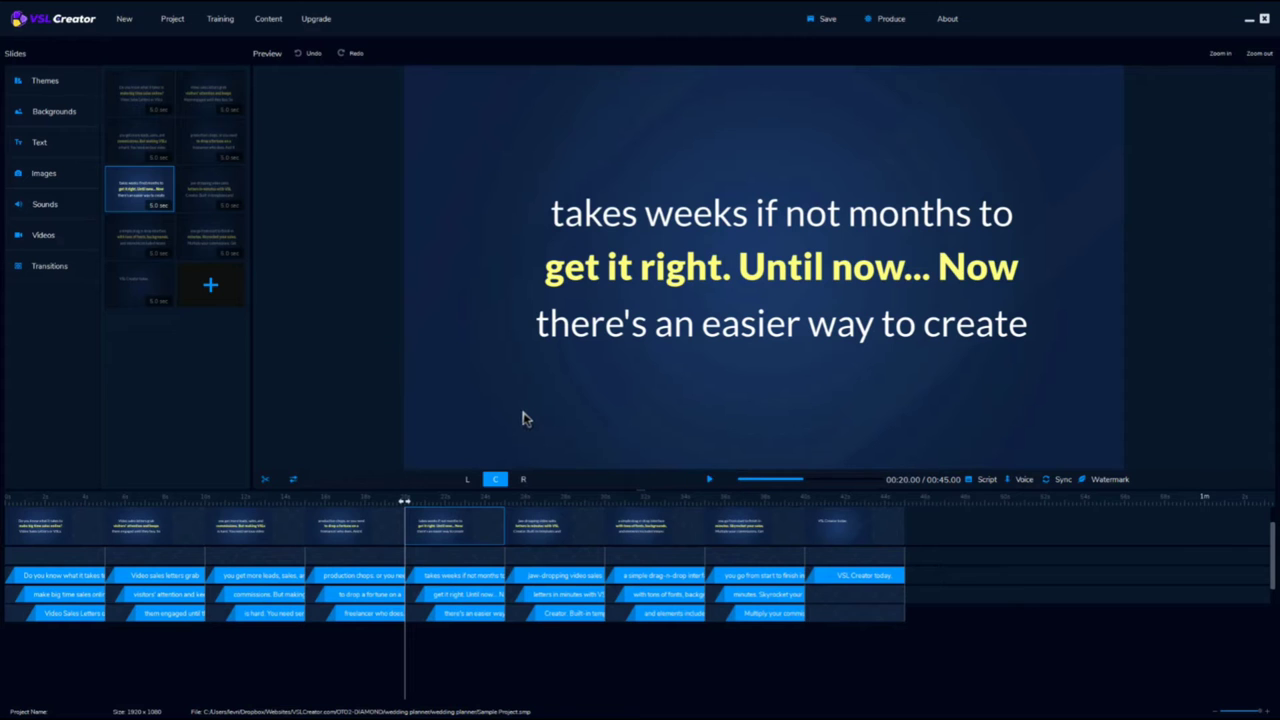
Give the fifth slide the green clover background image.
left_click(143, 110)
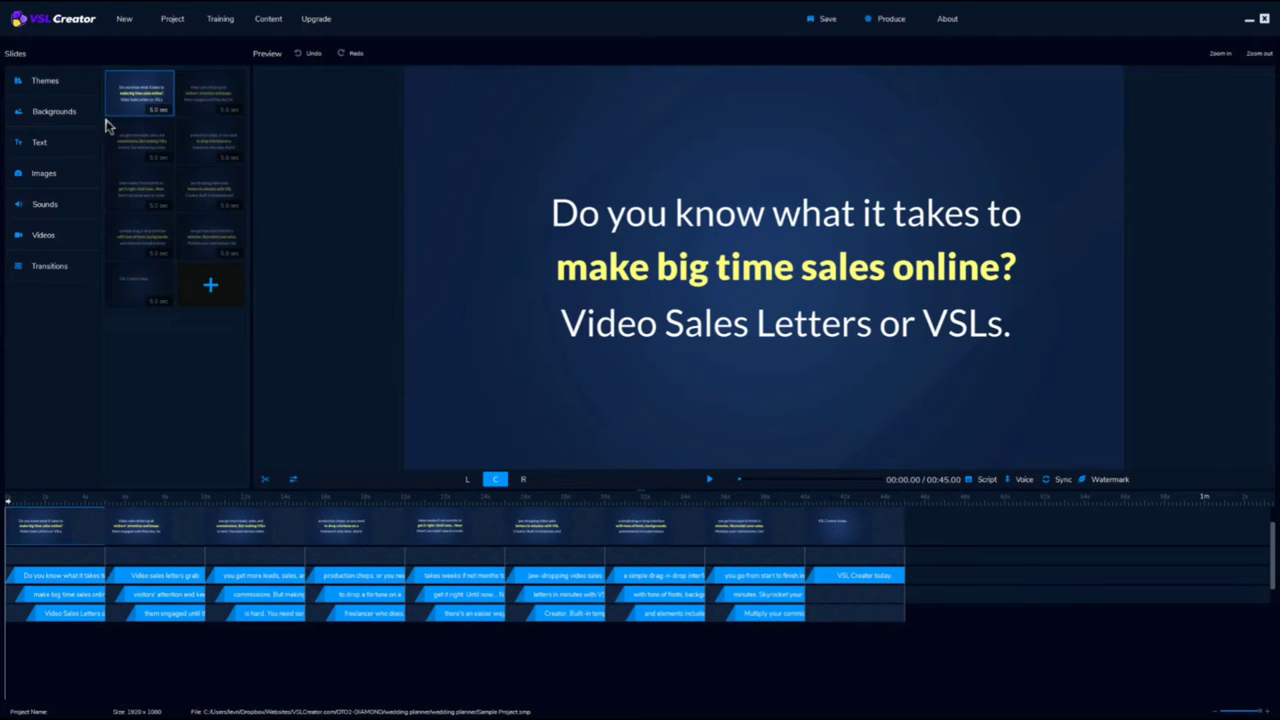
left_click(90, 118)
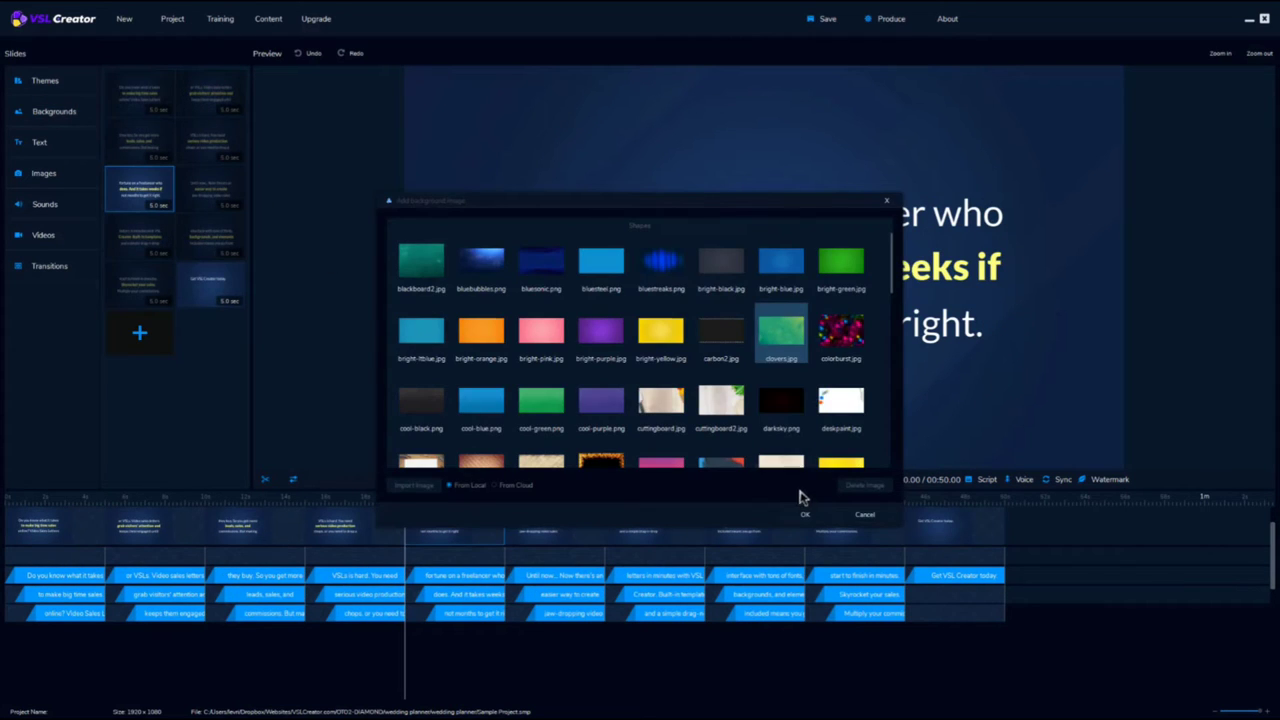
left_click(800, 494)
left_click(645, 483)
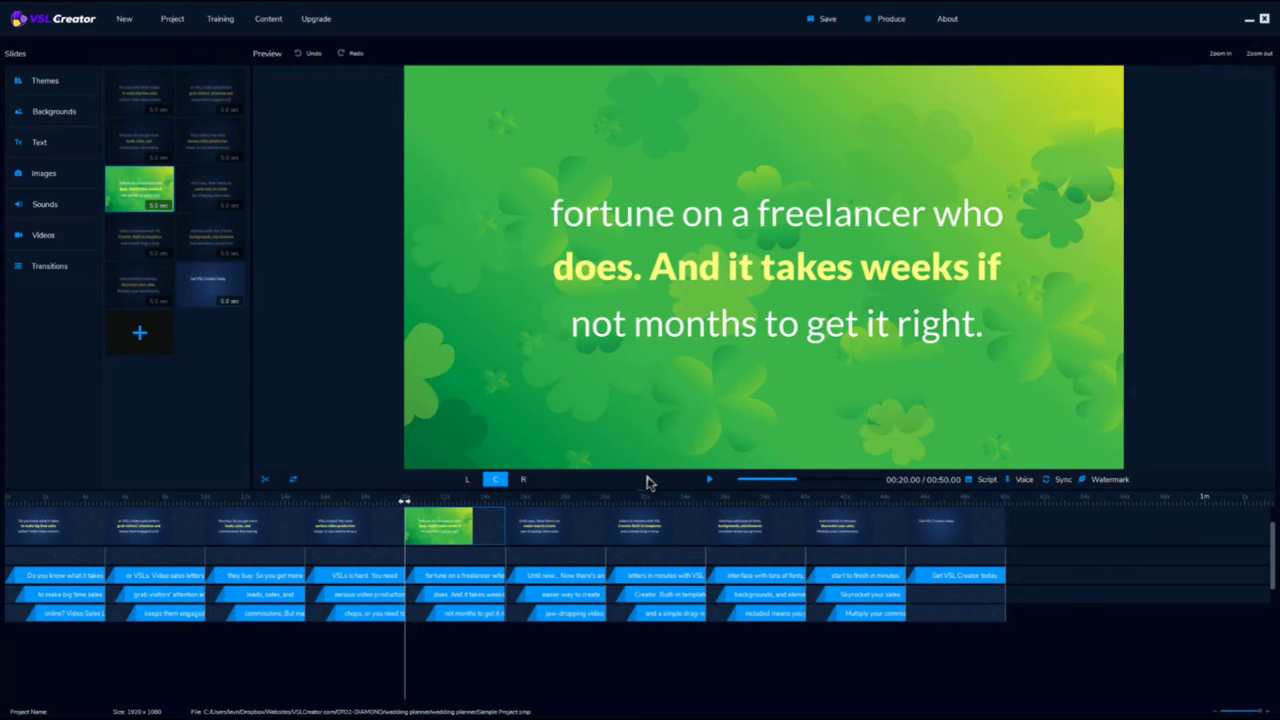
Set the first slide's opening line to the KOMIKA AXIS font in orange.
left_click(133, 95)
double_click(745, 229)
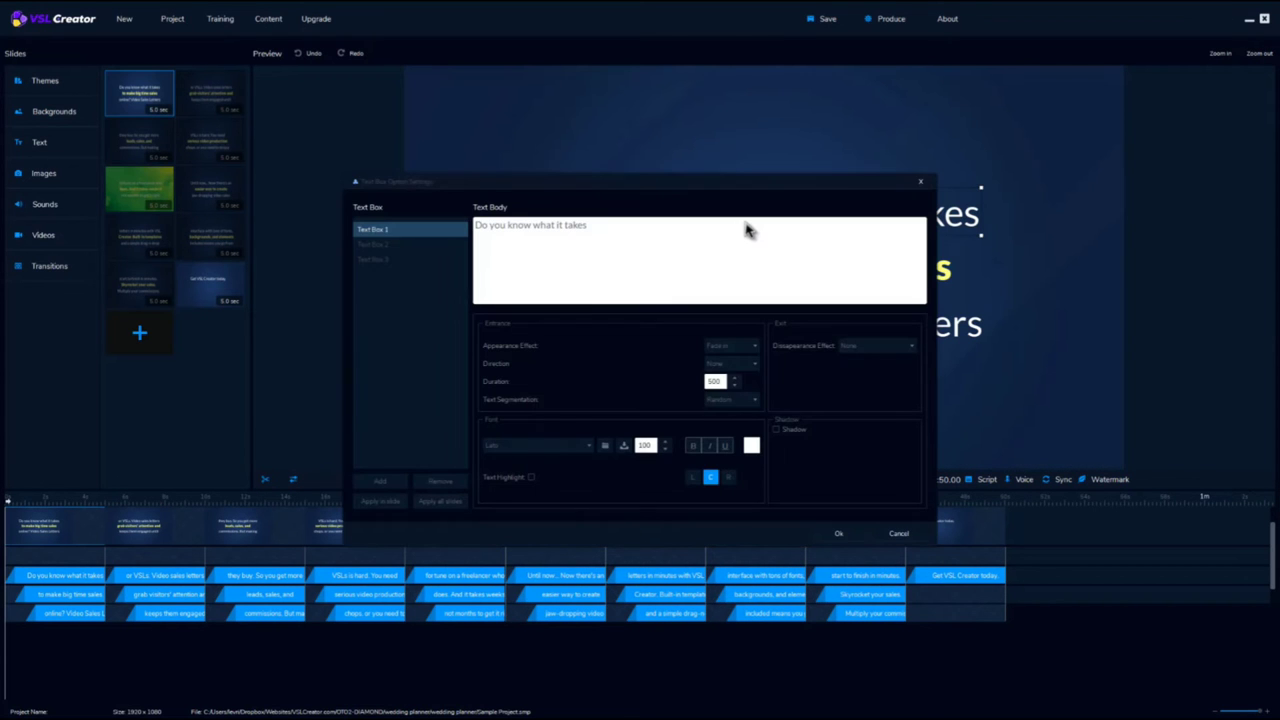
left_click(540, 445)
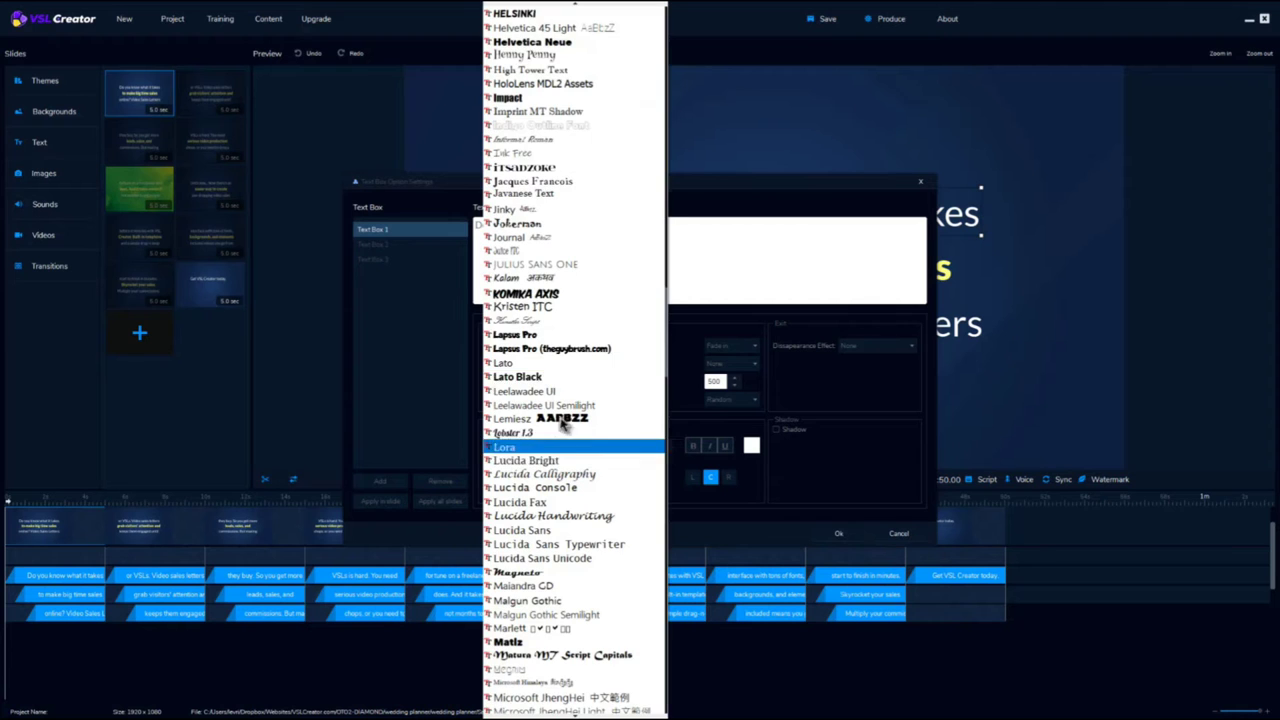
left_click(561, 296)
left_click(751, 445)
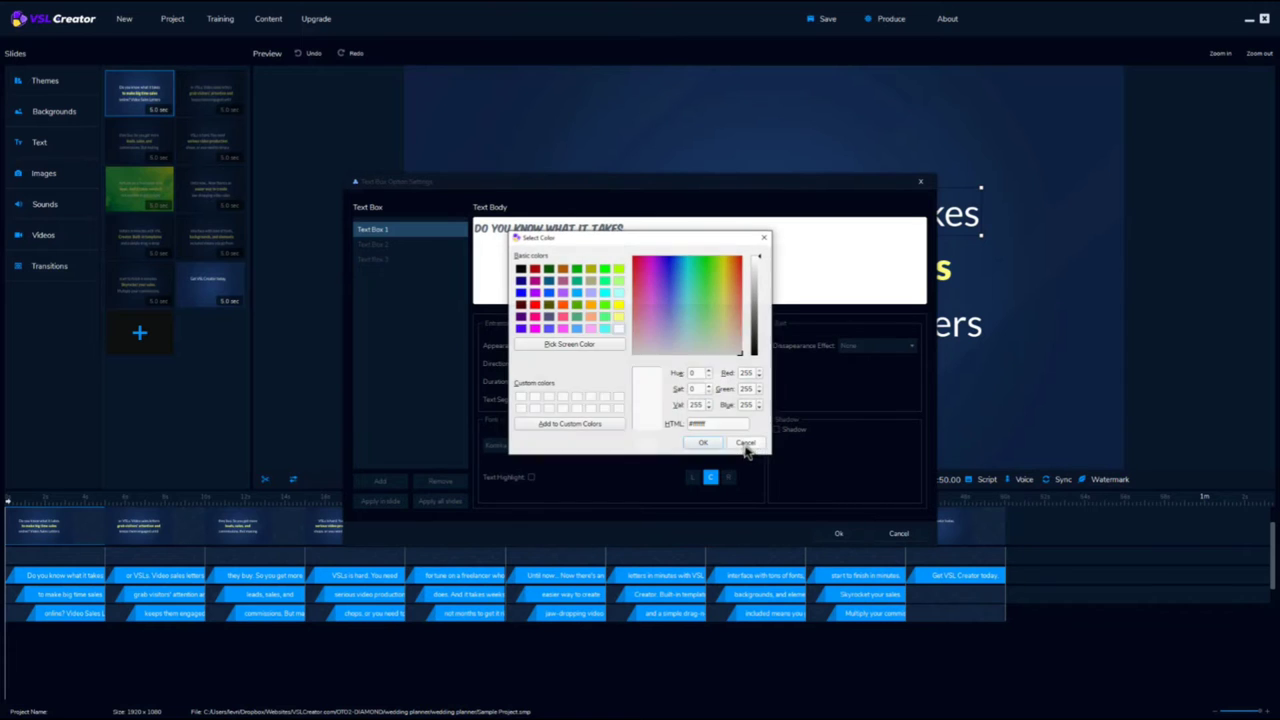
left_click(563, 304)
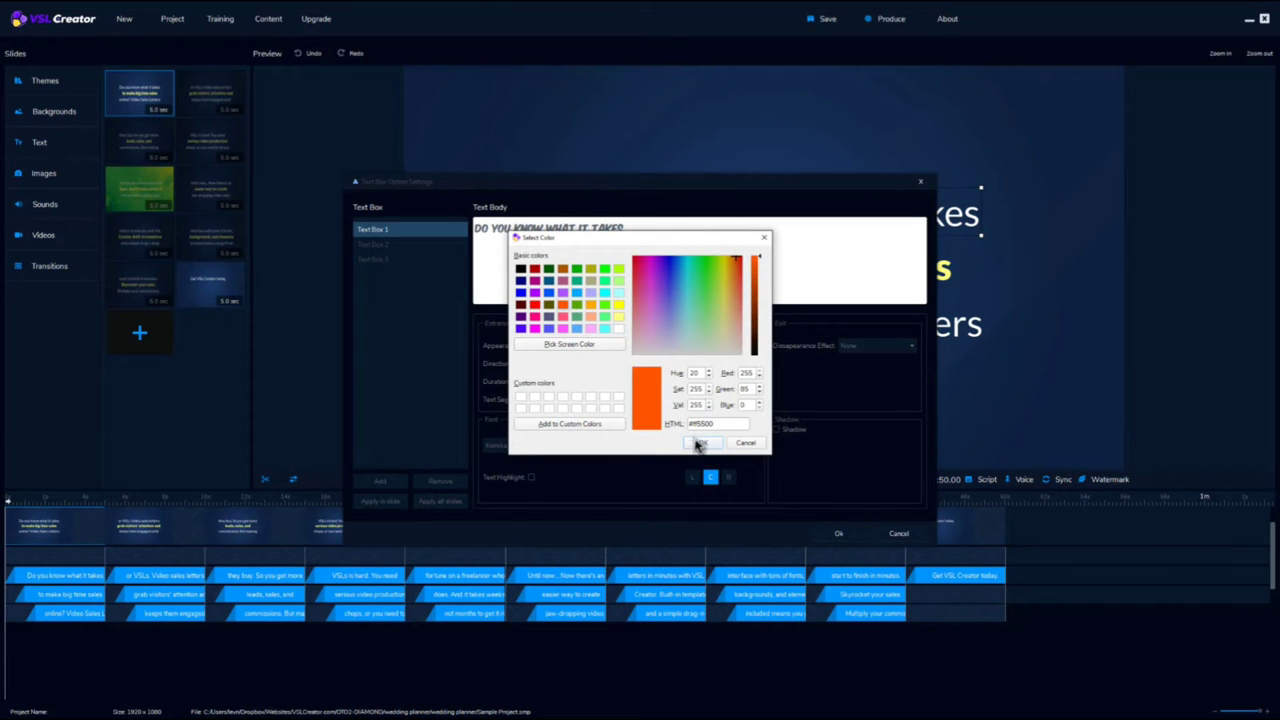
left_click(701, 443)
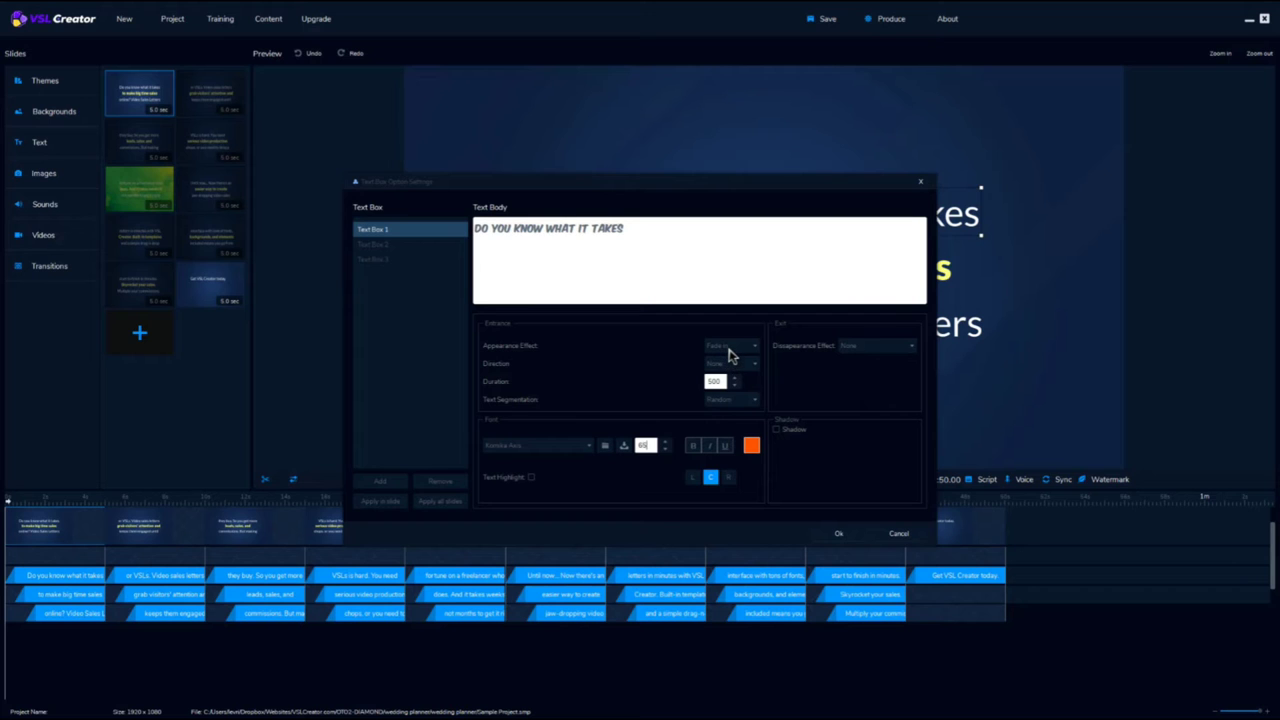
Make the opening line fly in from top to bottom and apply the styling.
left_click(730, 346)
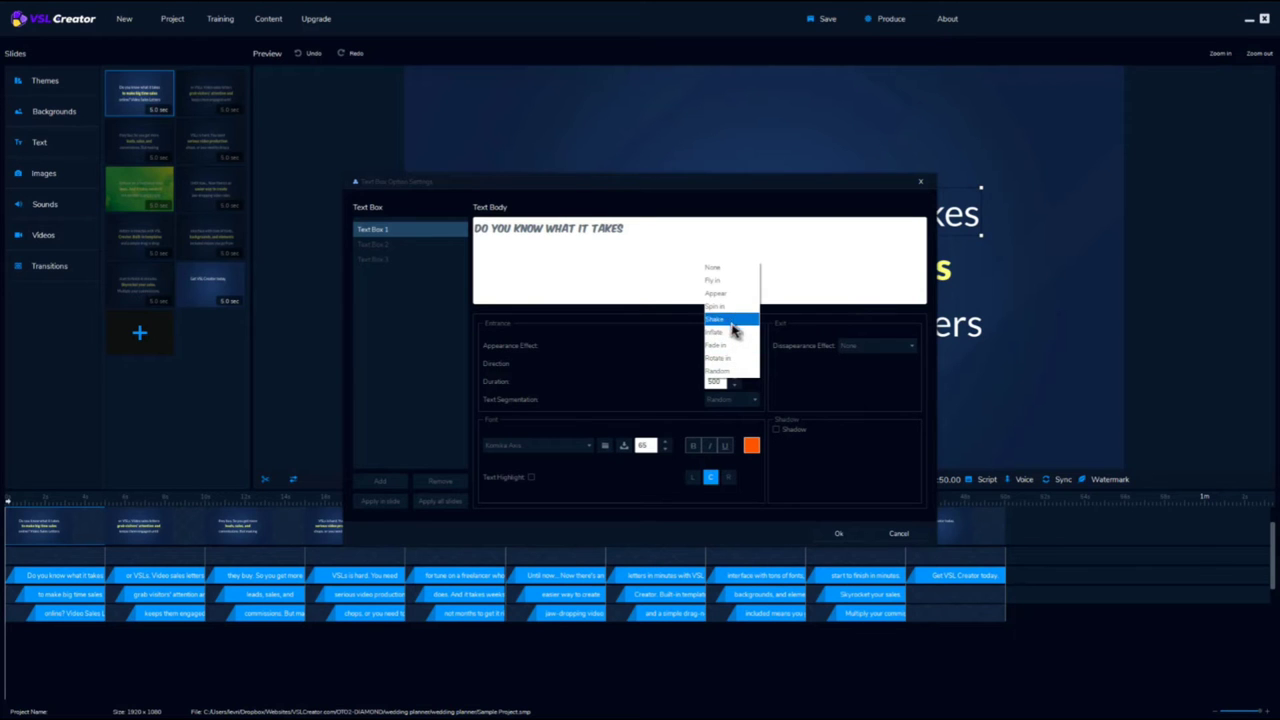
left_click(731, 279)
left_click(731, 365)
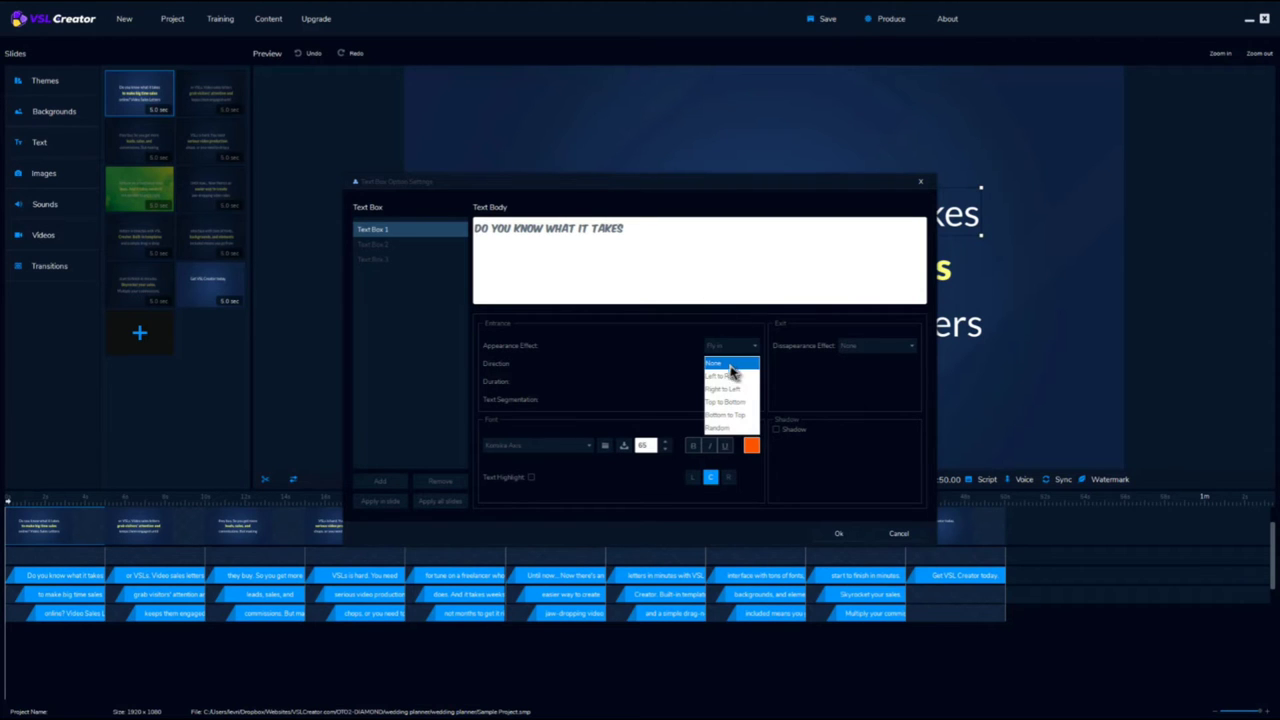
left_click(735, 404)
left_click(843, 532)
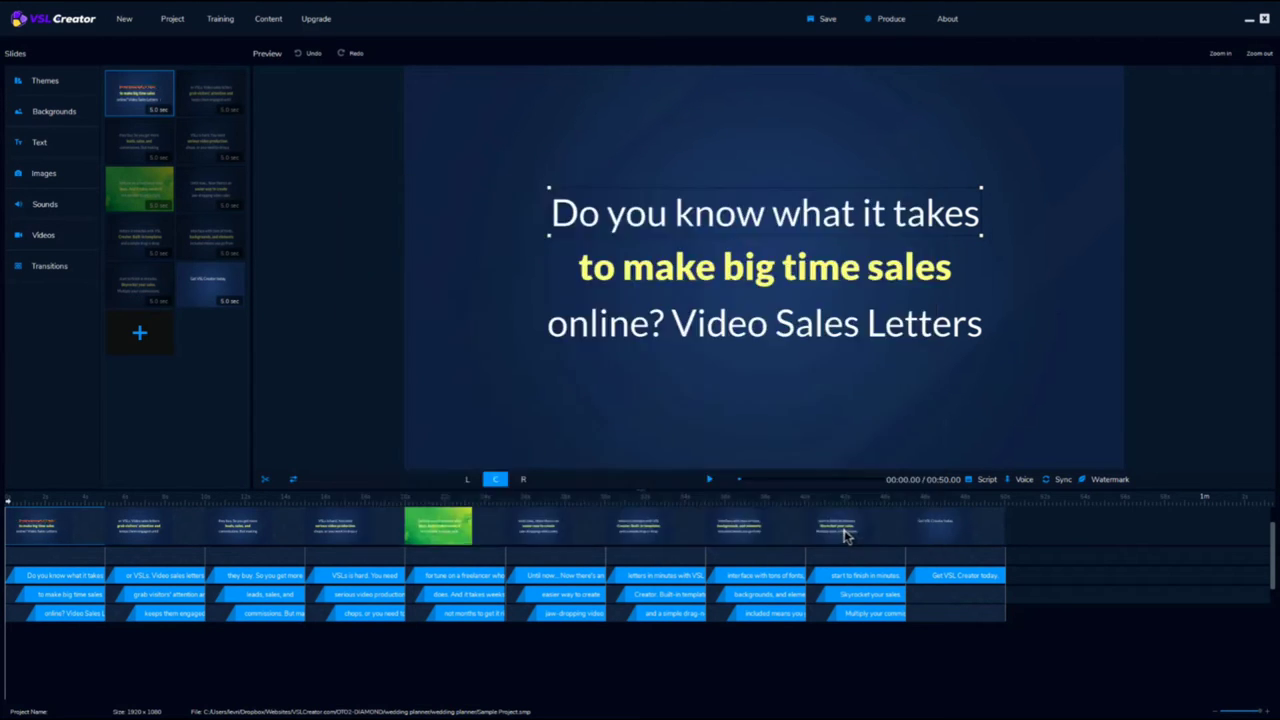
left_click(50, 173)
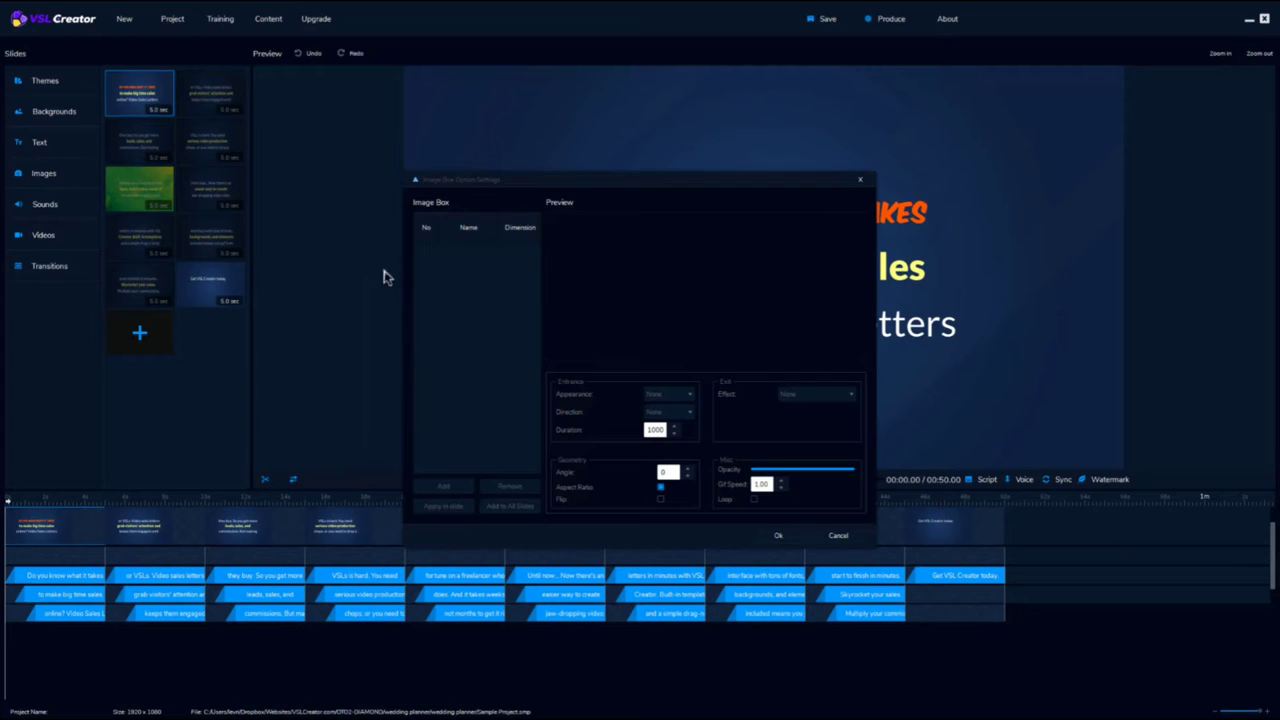
left_click(448, 490)
left_click(534, 325)
left_click(803, 508)
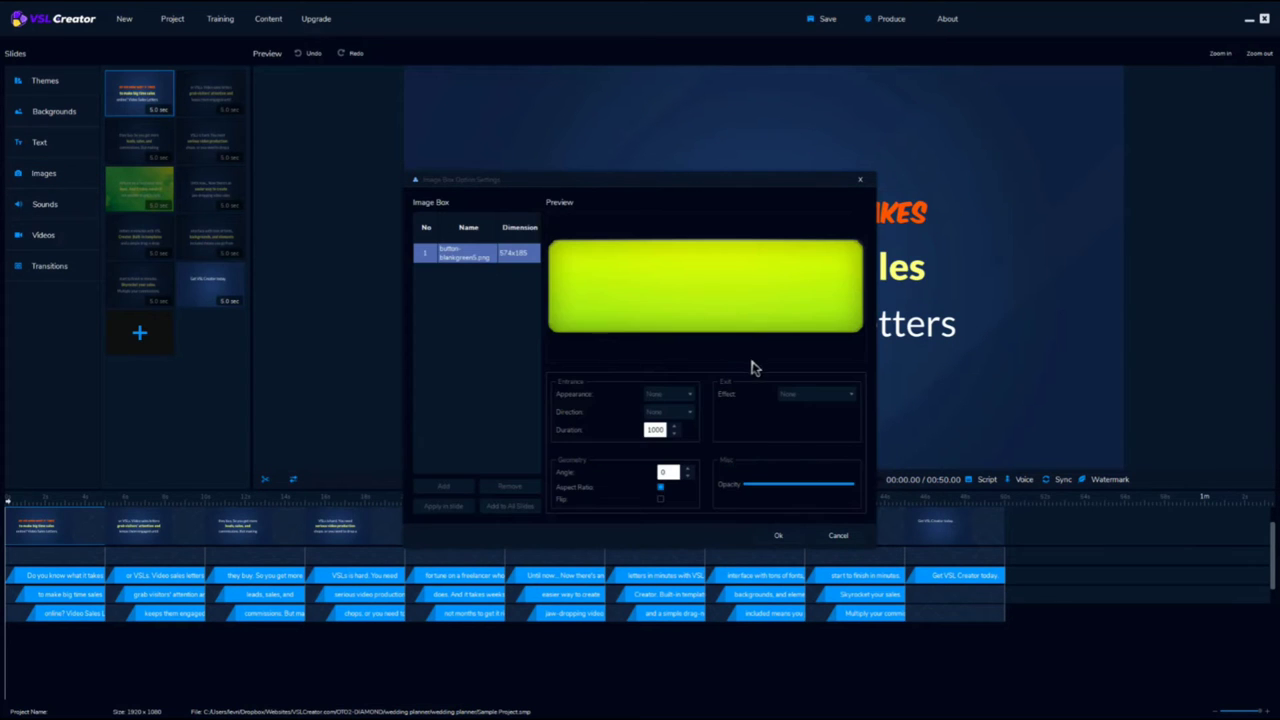
left_click(778, 535)
mouse_move(578, 112)
left_mouse_down()
mouse_move(812, 437)
mouse_move(820, 411)
left_mouse_up()
double_click(768, 412)
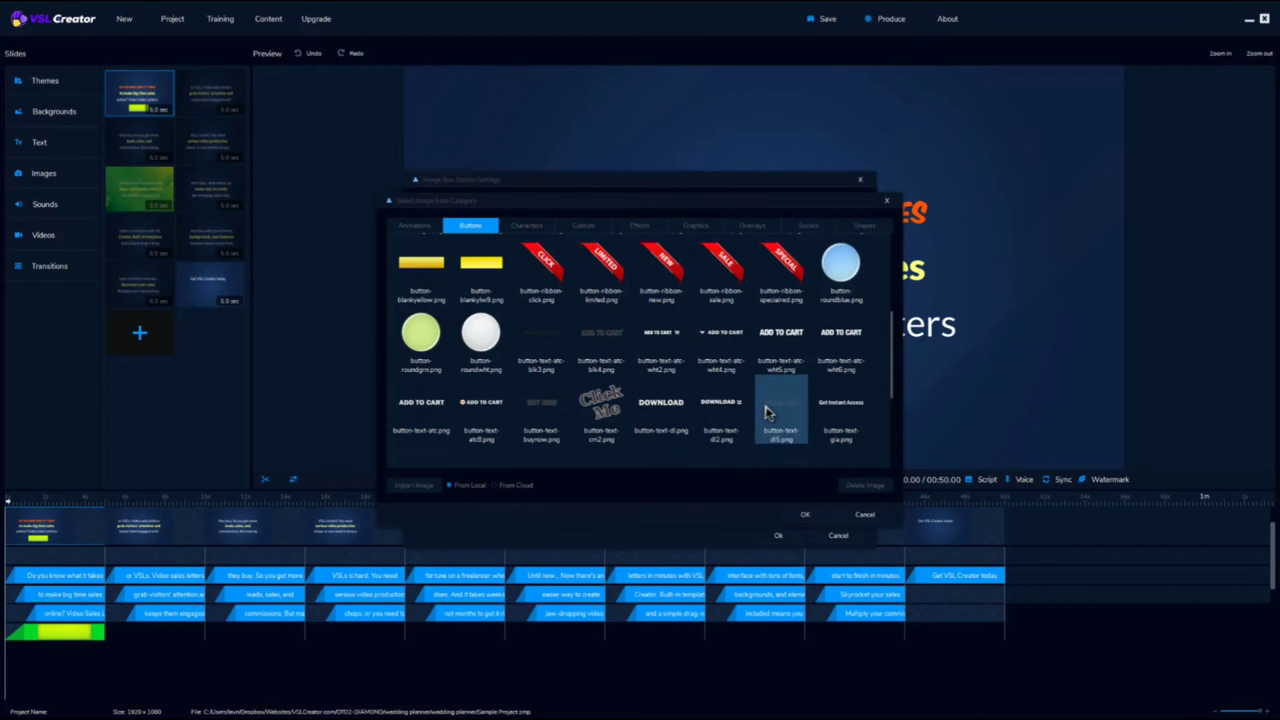
left_click(805, 514)
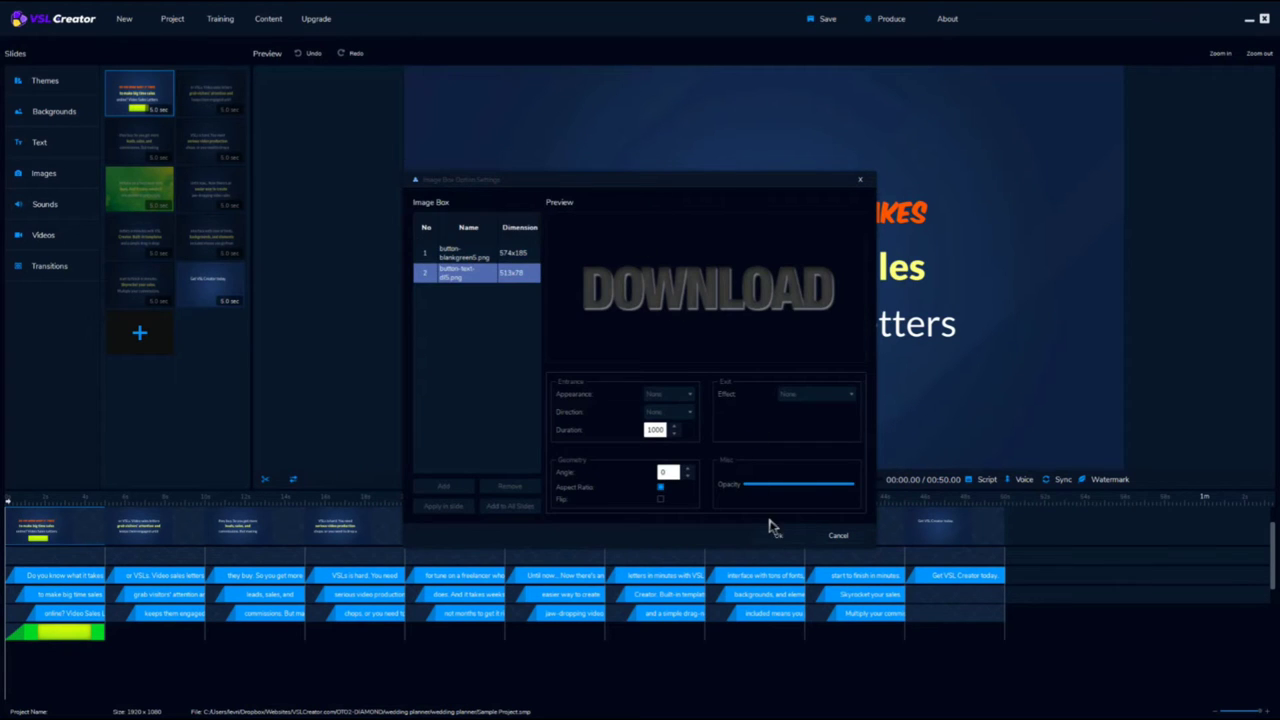
left_click(778, 537)
left_click_drag(514, 89, 778, 393)
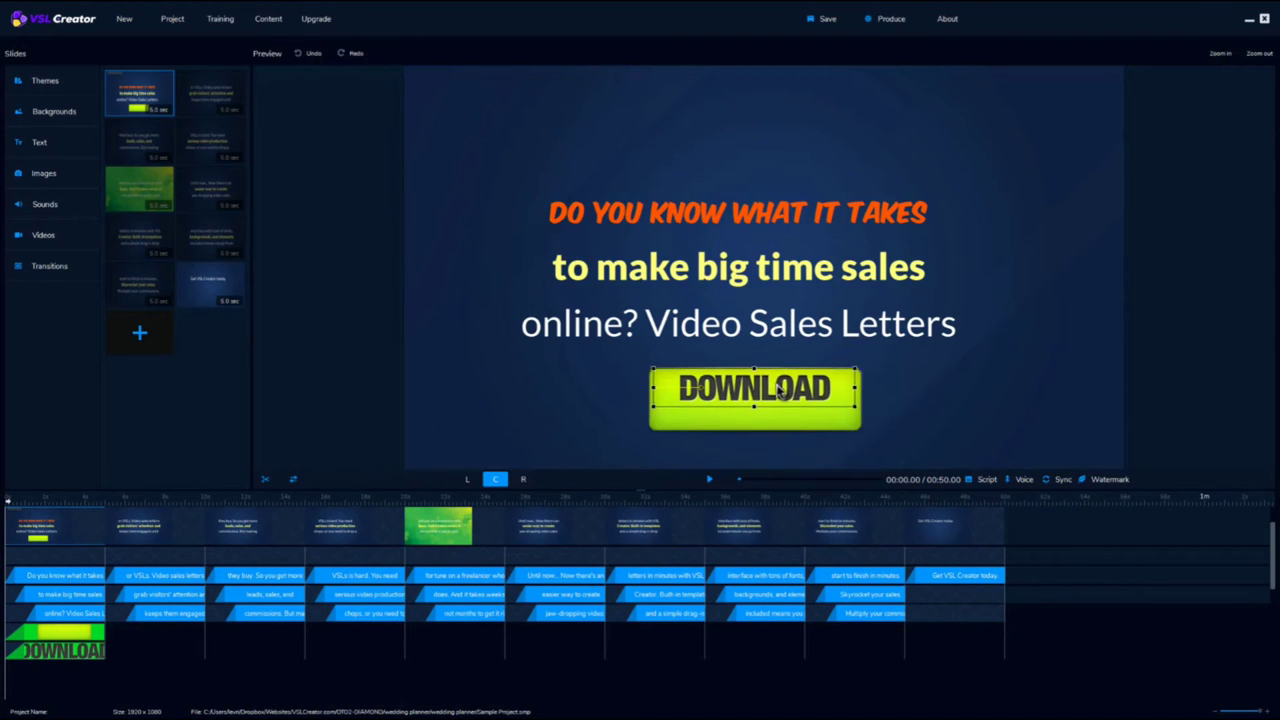
double_click(778, 393)
scroll(752, 378, "down", 5)
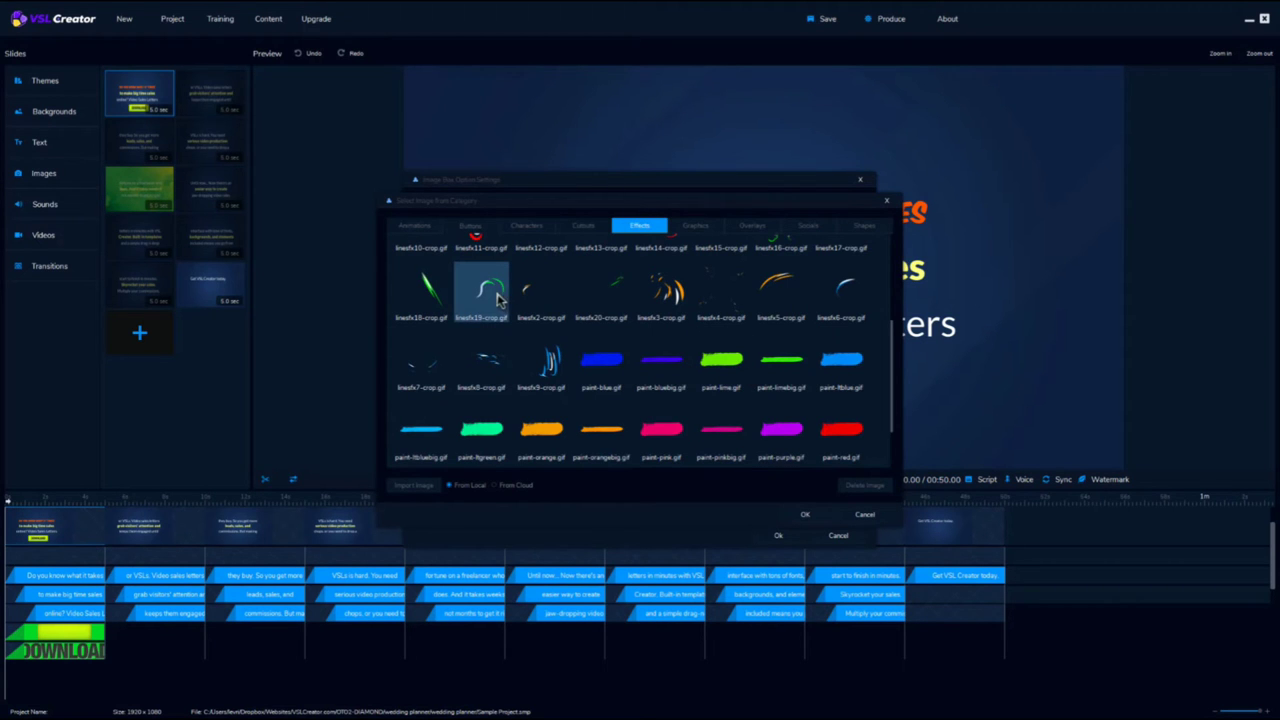
left_click(806, 516)
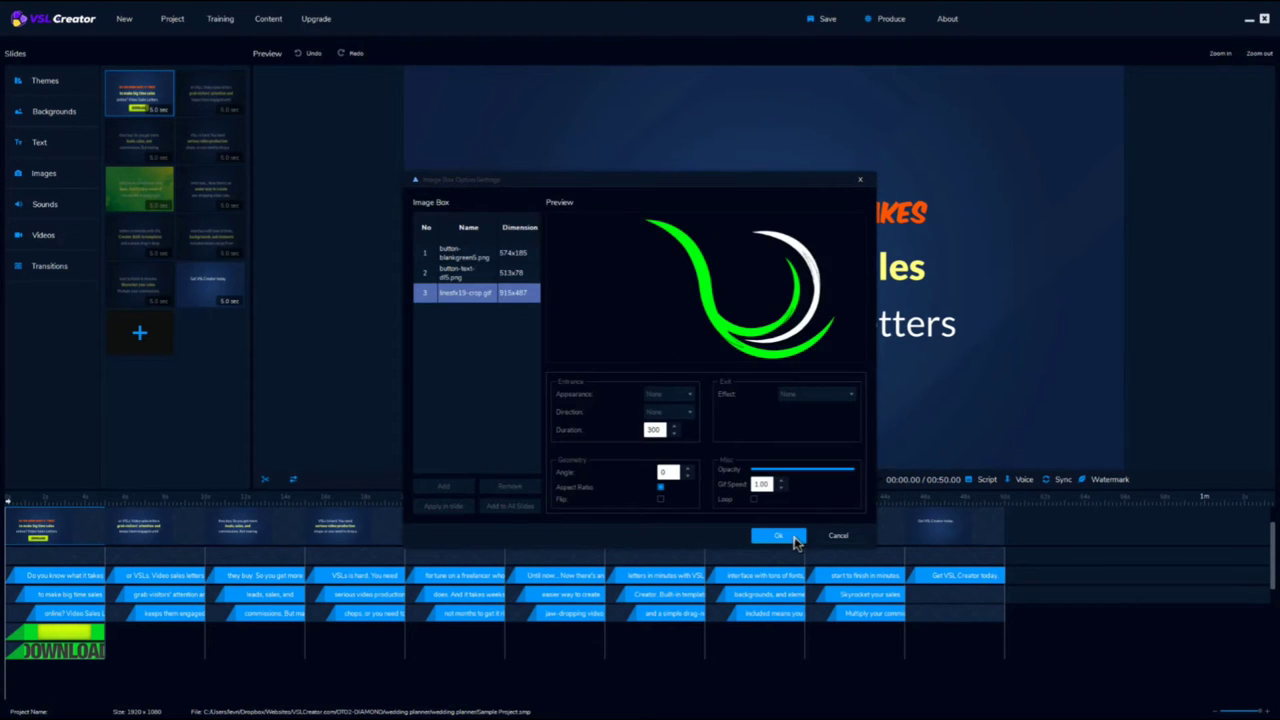
left_click(797, 542)
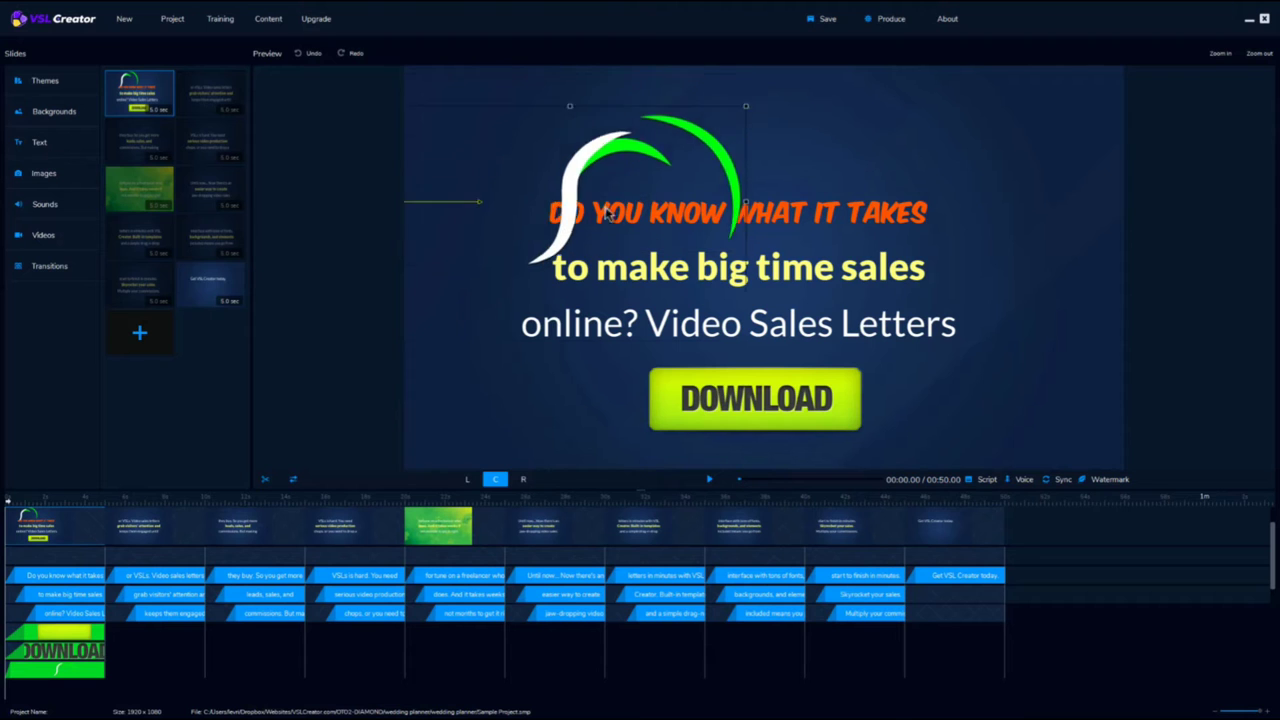
double_click(573, 255)
left_click(752, 226)
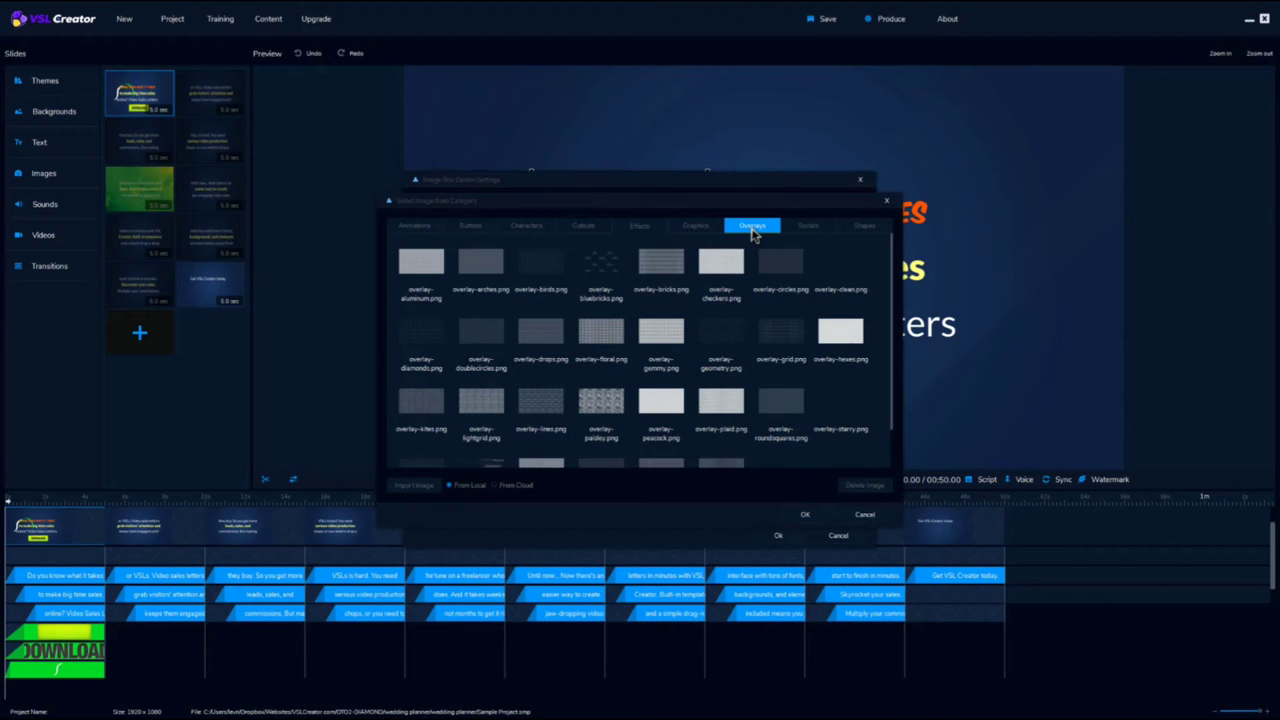
left_click(808, 226)
left_click(862, 230)
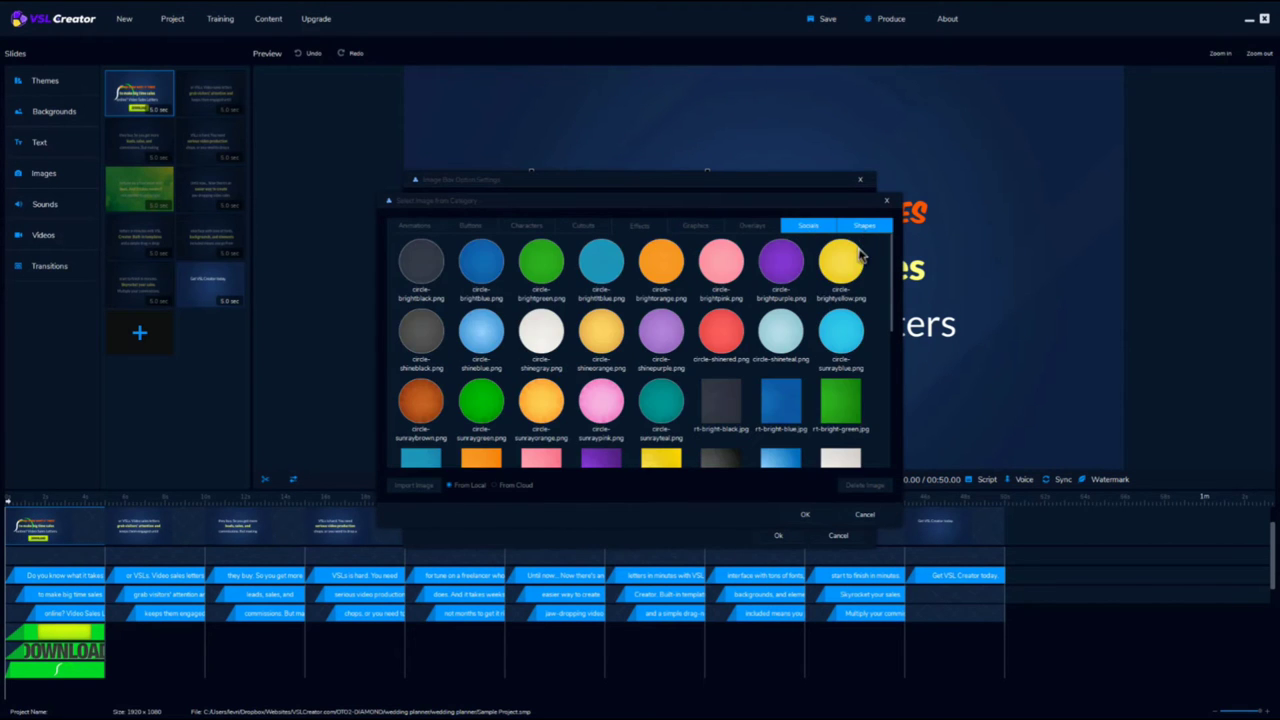
left_click(866, 514)
left_click(838, 535)
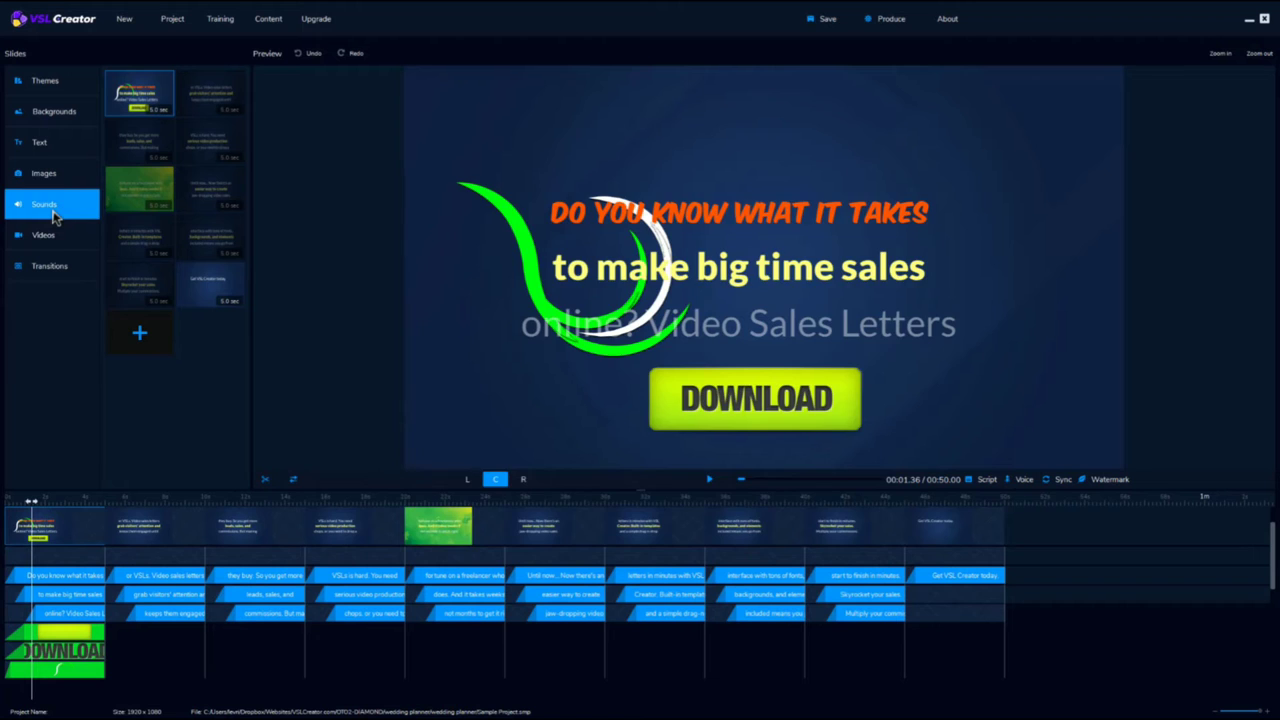
Add Blockbuster.mp3 as background music with 2-second fade in and fade out.
left_click(55, 218)
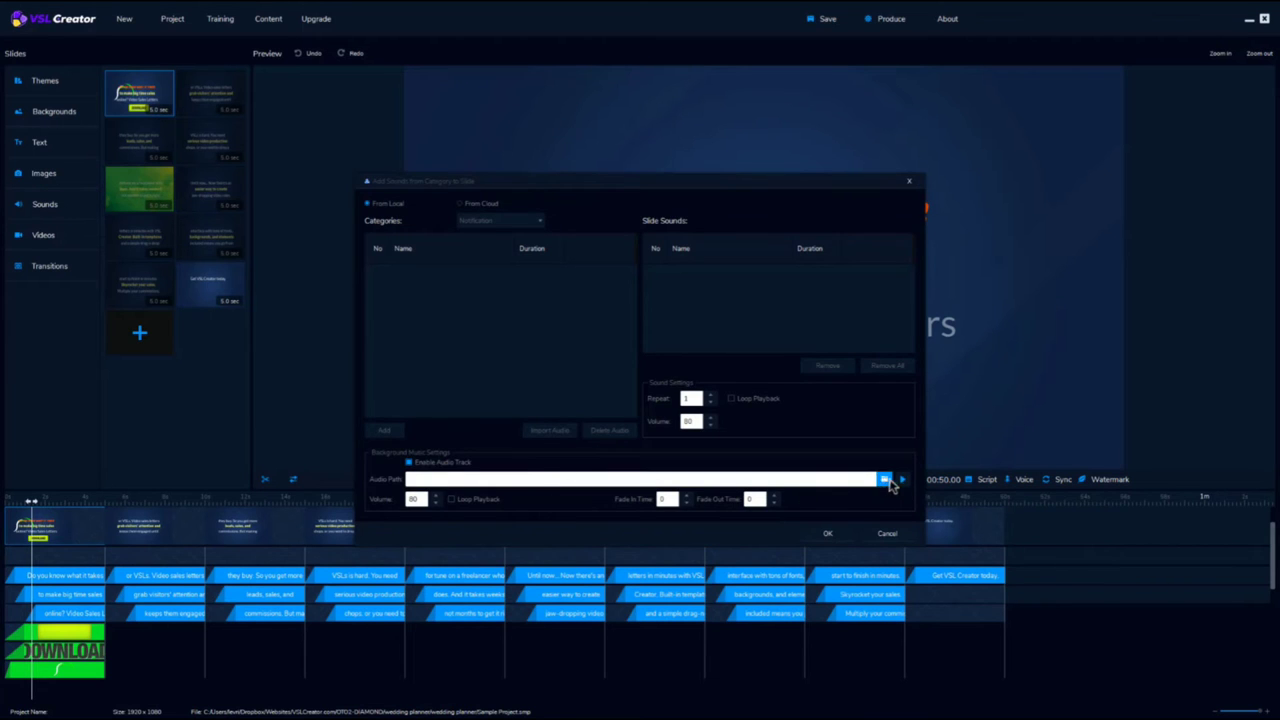
left_click(884, 481)
left_click(601, 263)
left_click(811, 515)
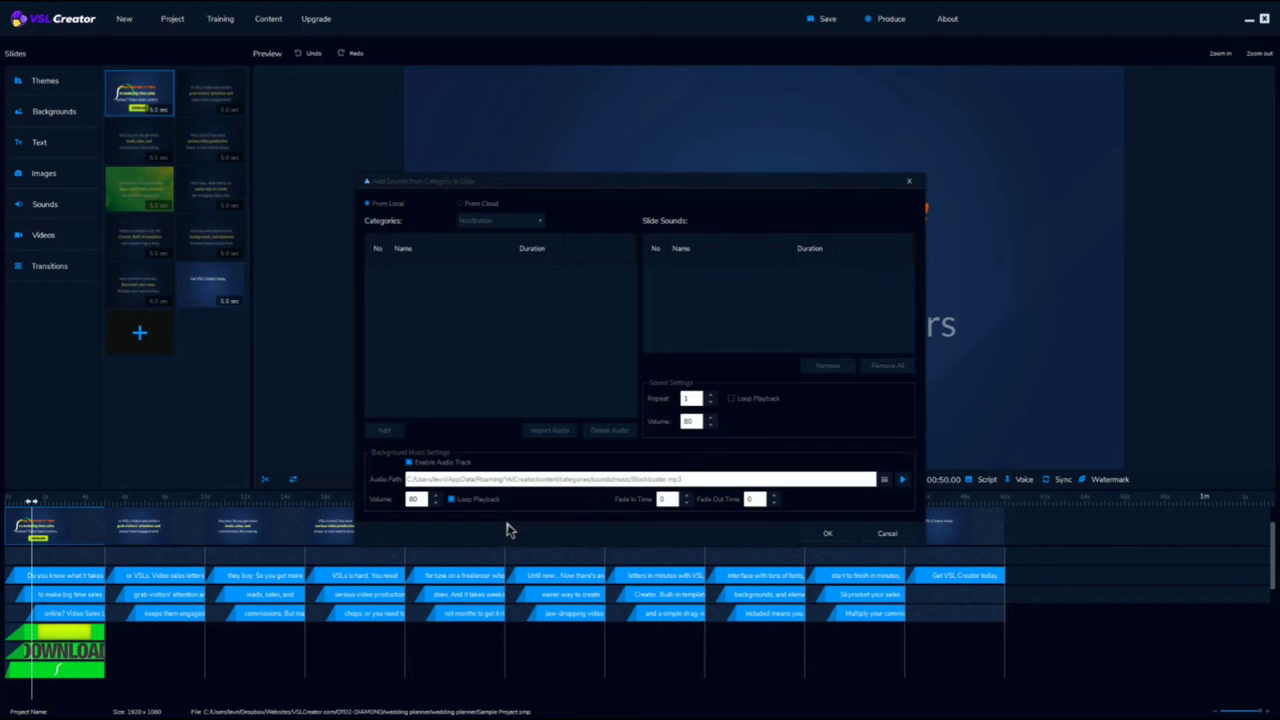
double_click(668, 498)
type("2")
double_click(750, 500)
type("2")
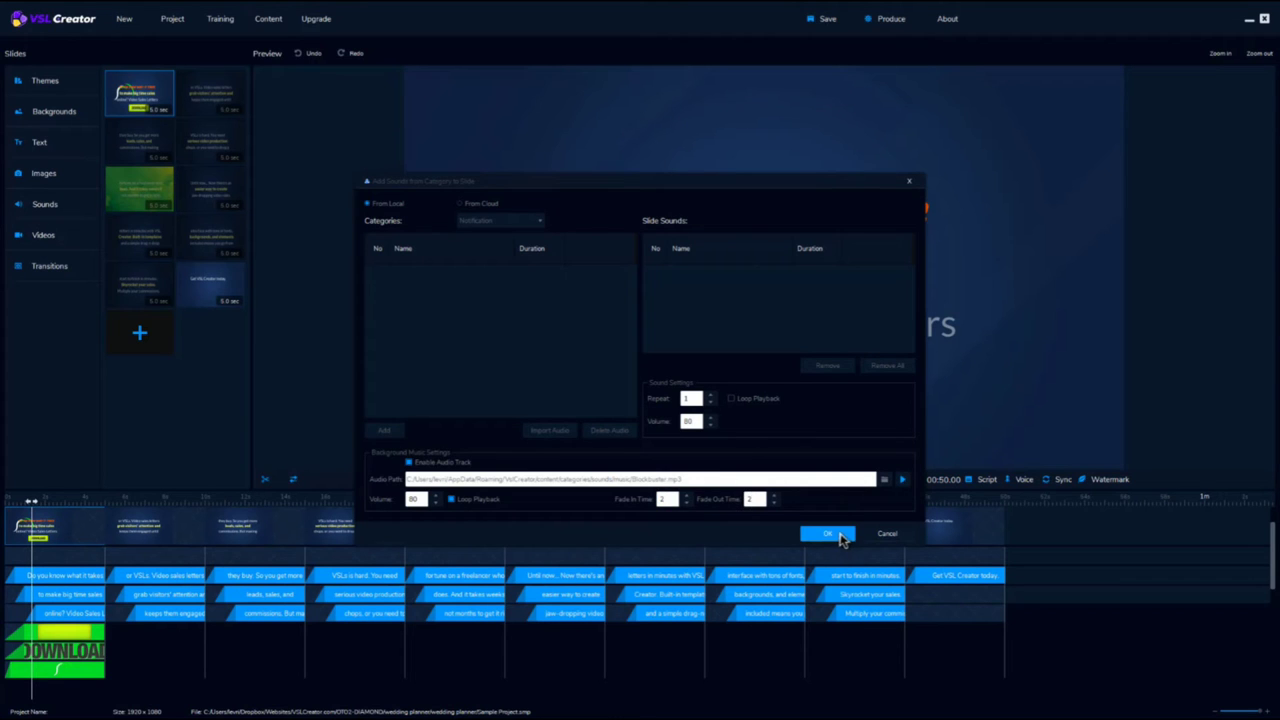
left_click(838, 536)
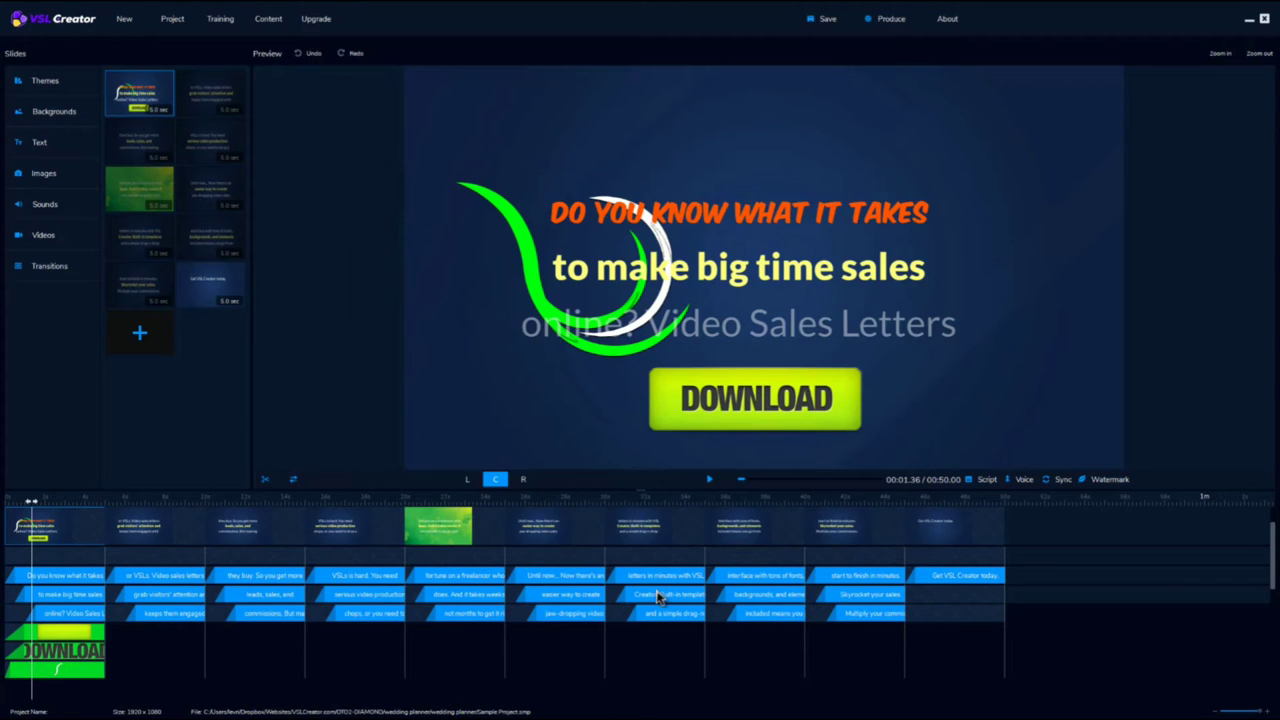
Set the narration language to English, US and choose a narrator voice.
left_click(1022, 482)
left_click(817, 440)
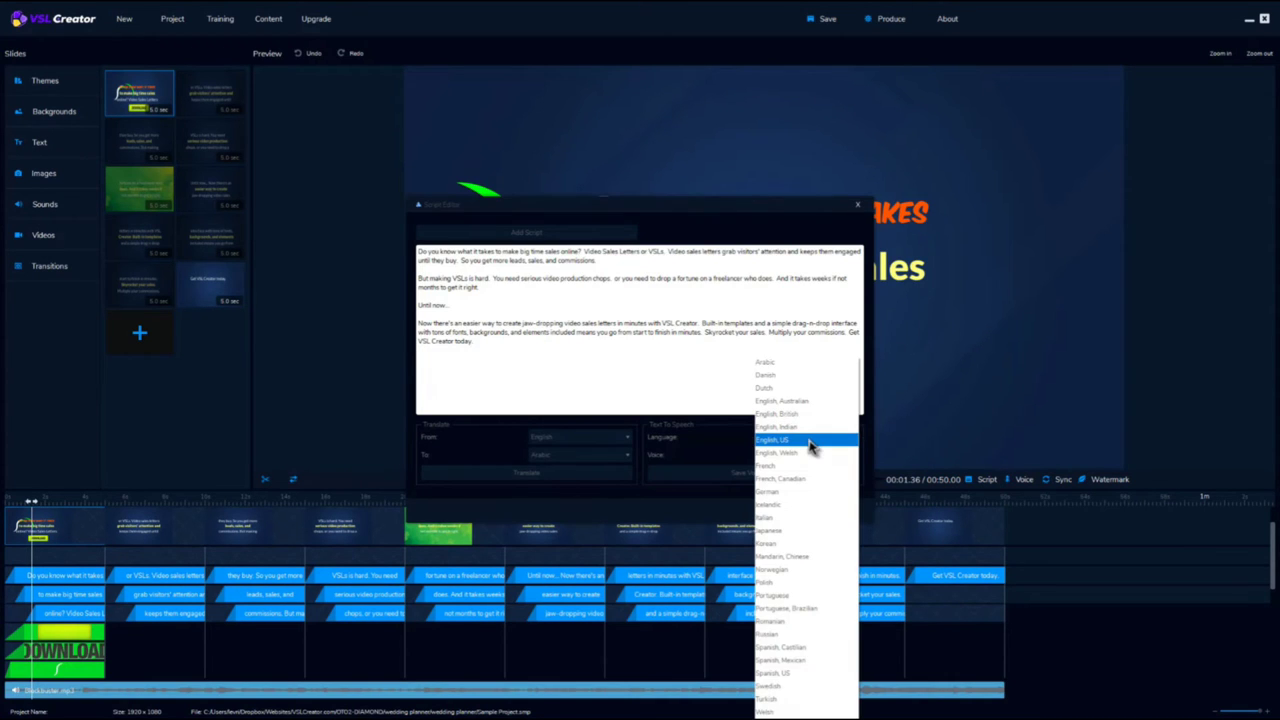
left_click(812, 442)
left_click(808, 456)
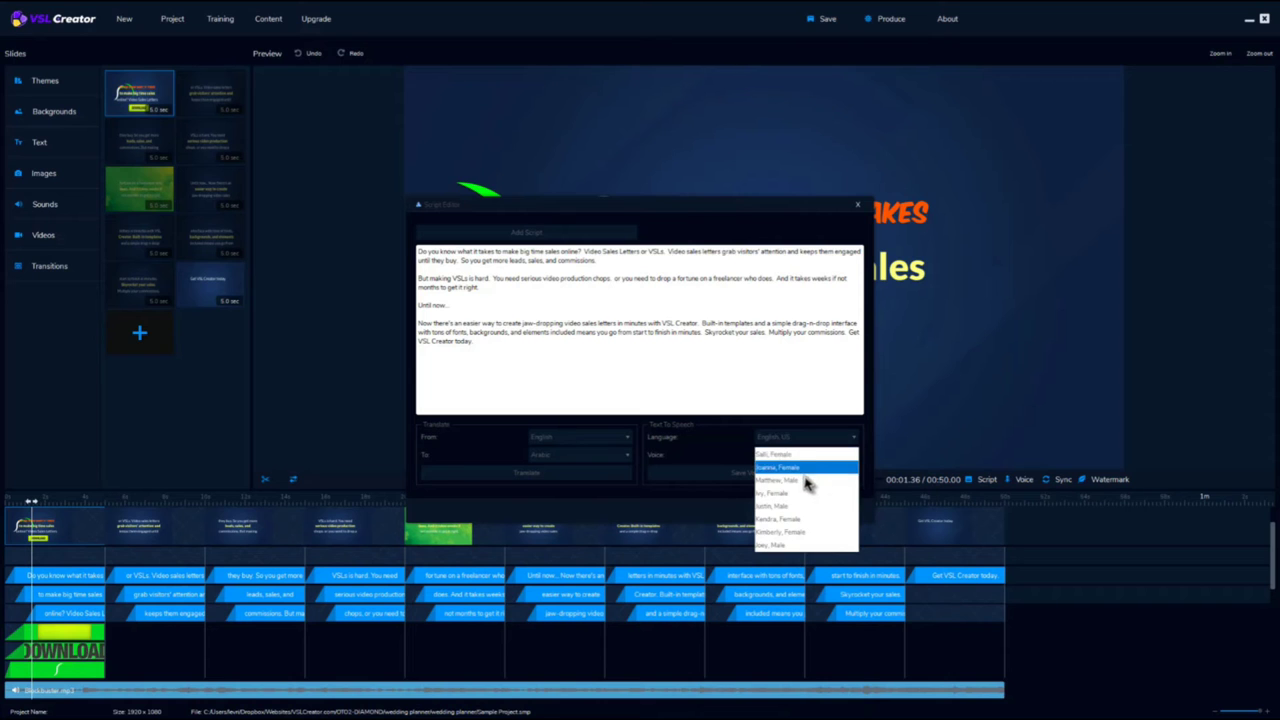
left_click(809, 480)
Insert a colorcircles.gif GIF Animation transition between slides 1 and 2.
left_click(69, 262)
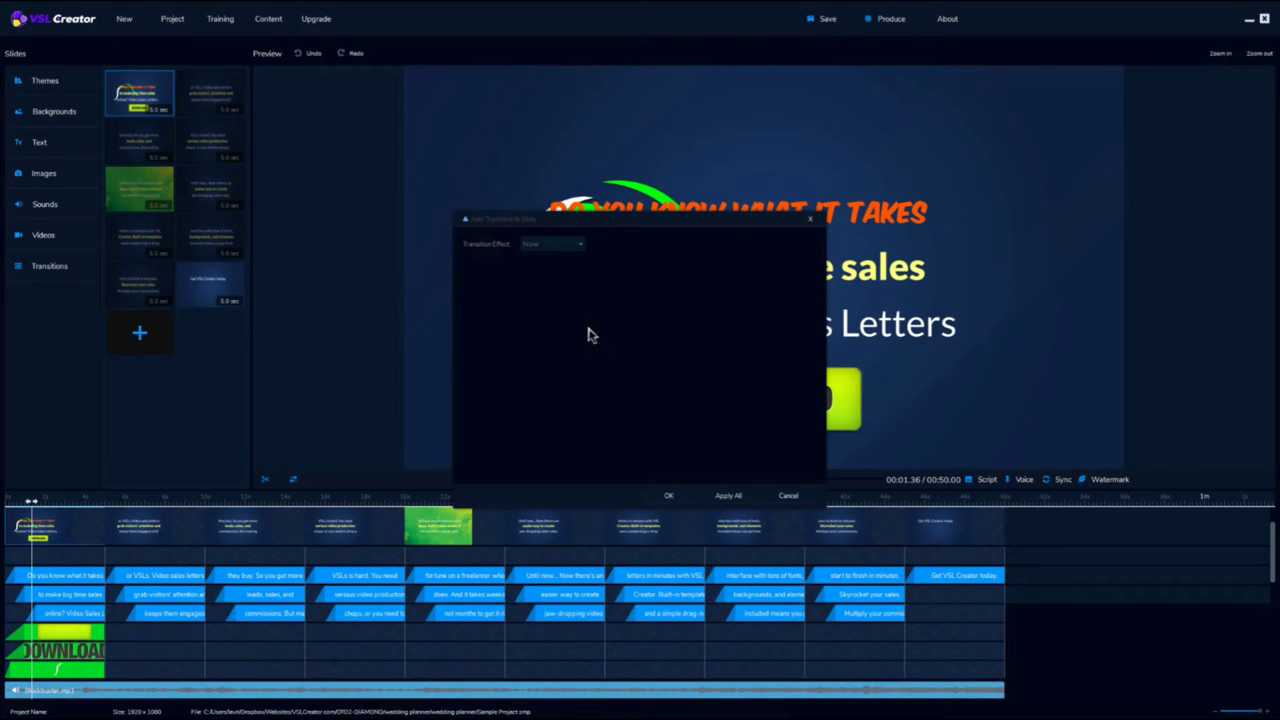
left_click(543, 246)
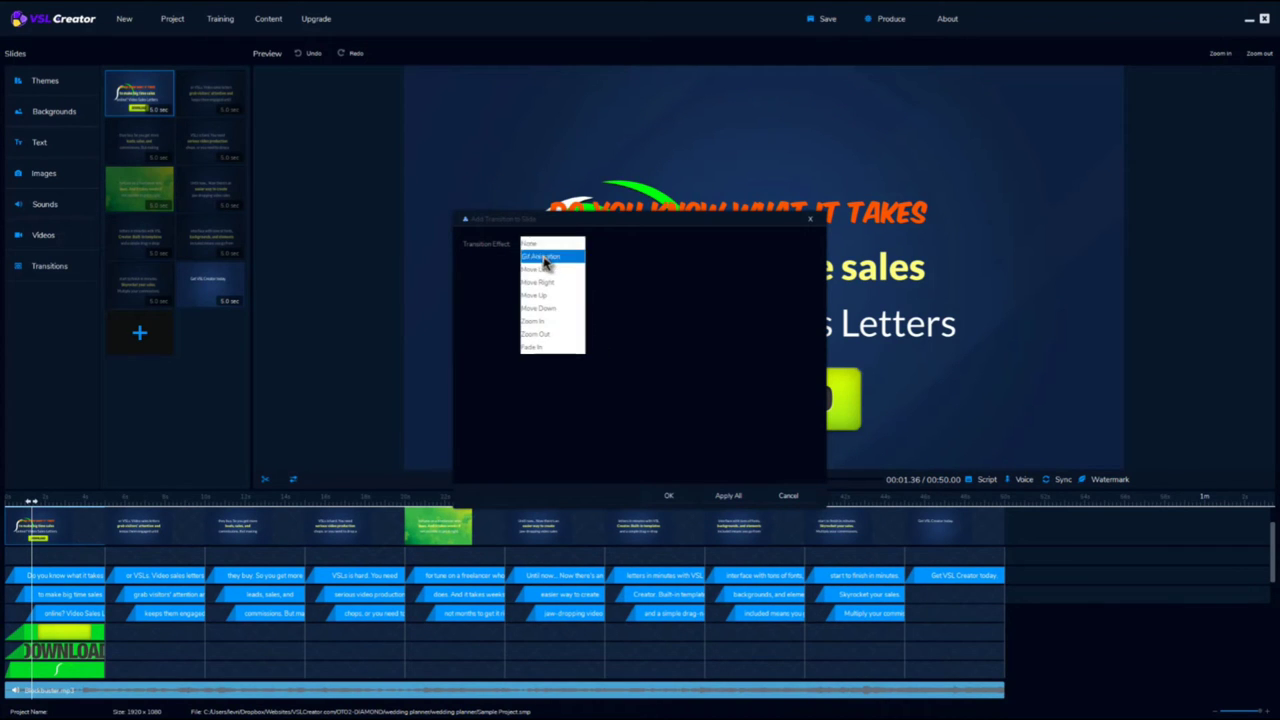
left_click(540, 257)
left_click(814, 518)
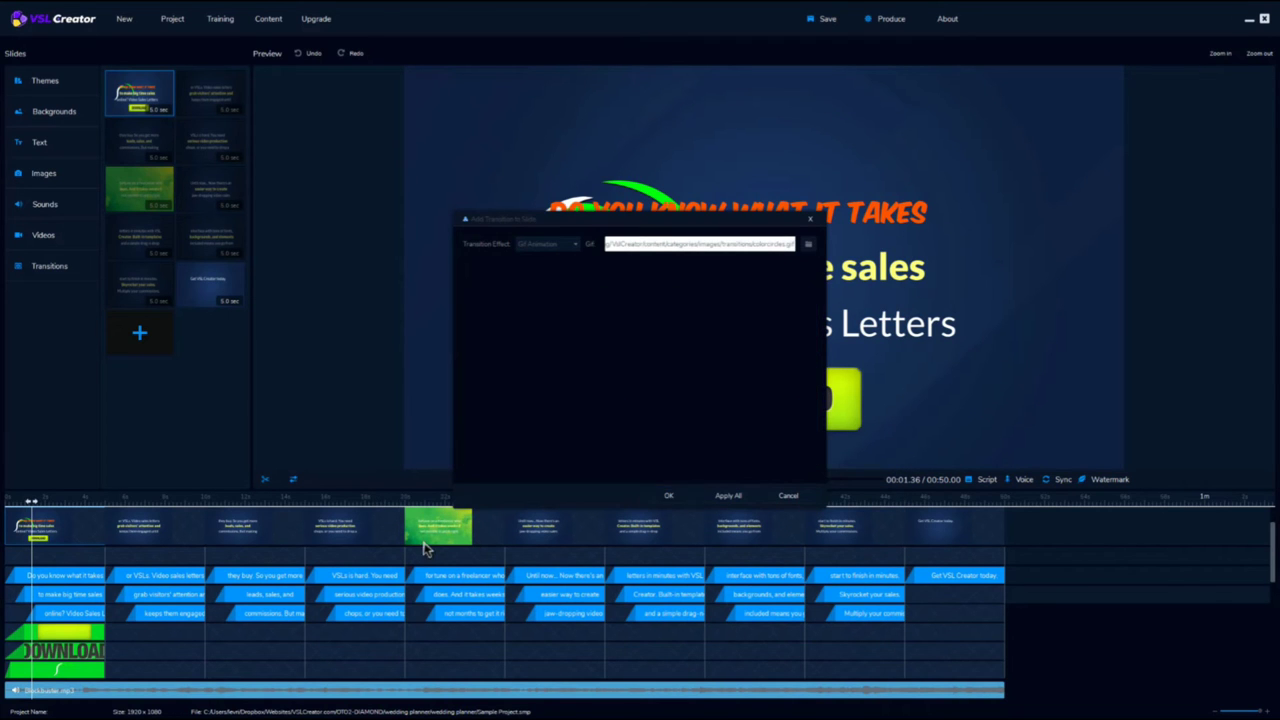
left_click(681, 500)
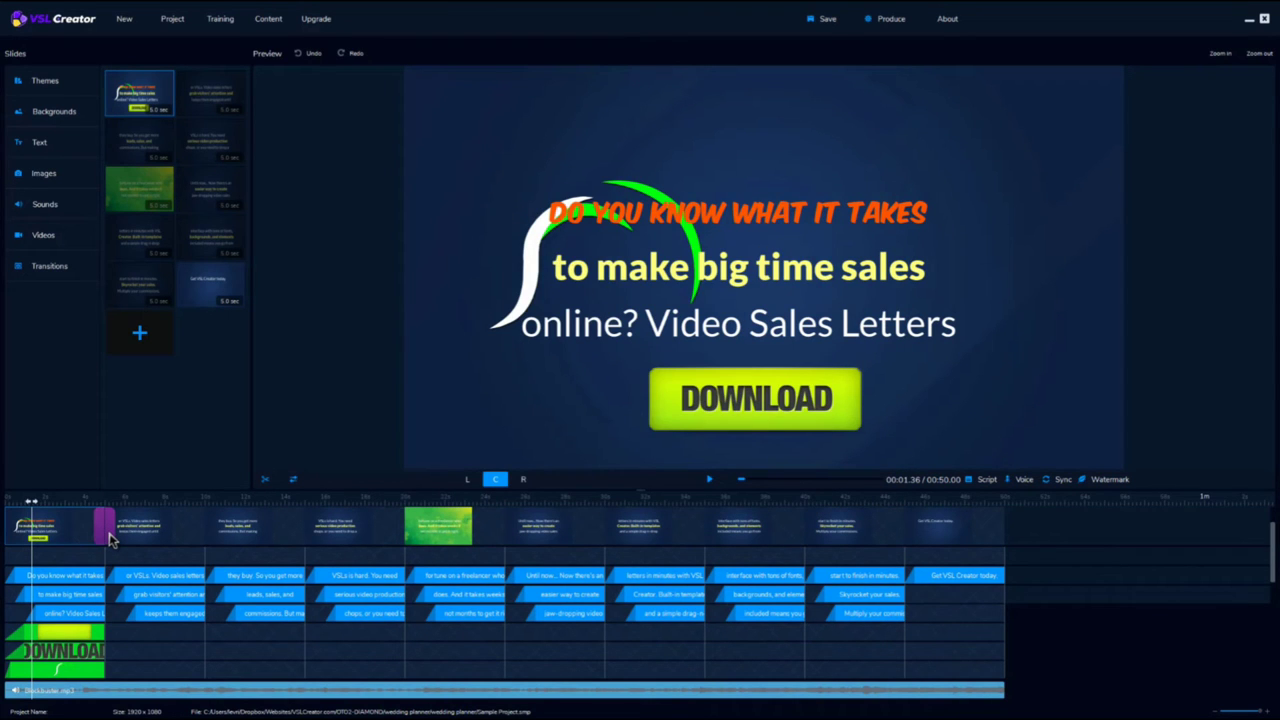
Select the first slide's top text line and try left and right alignment.
left_click(210, 92)
left_click(140, 95)
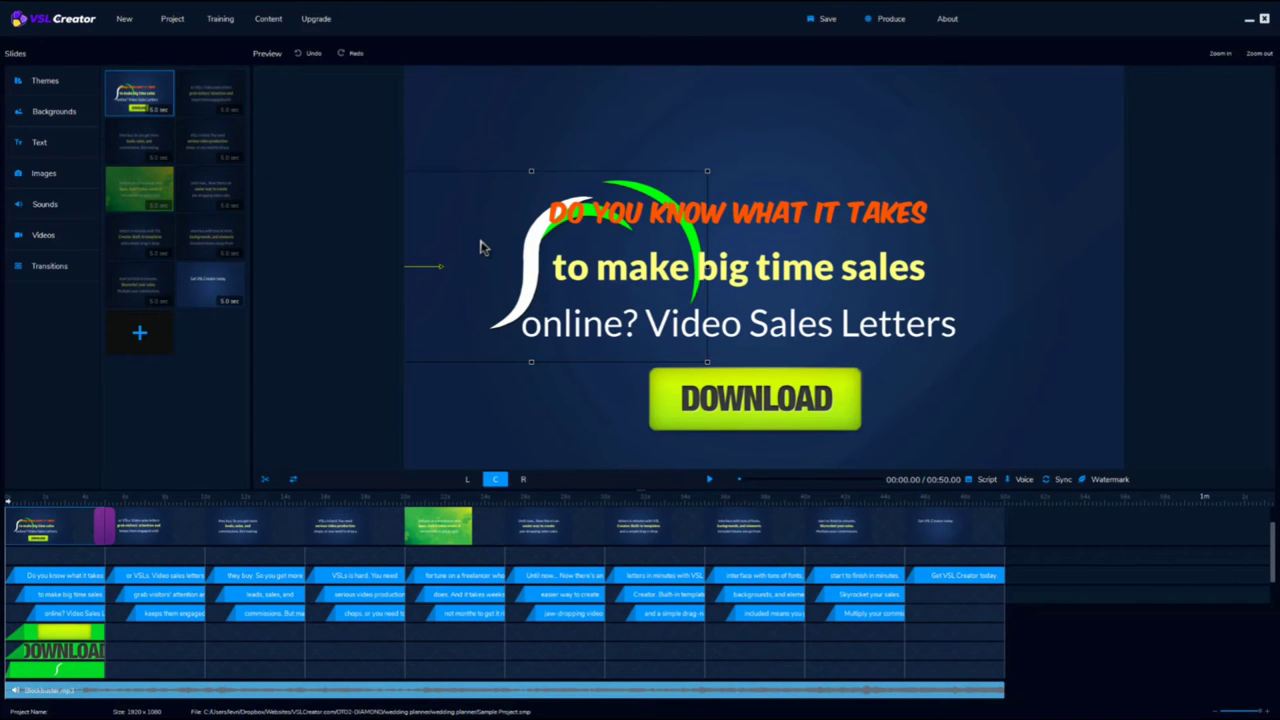
left_click(912, 175)
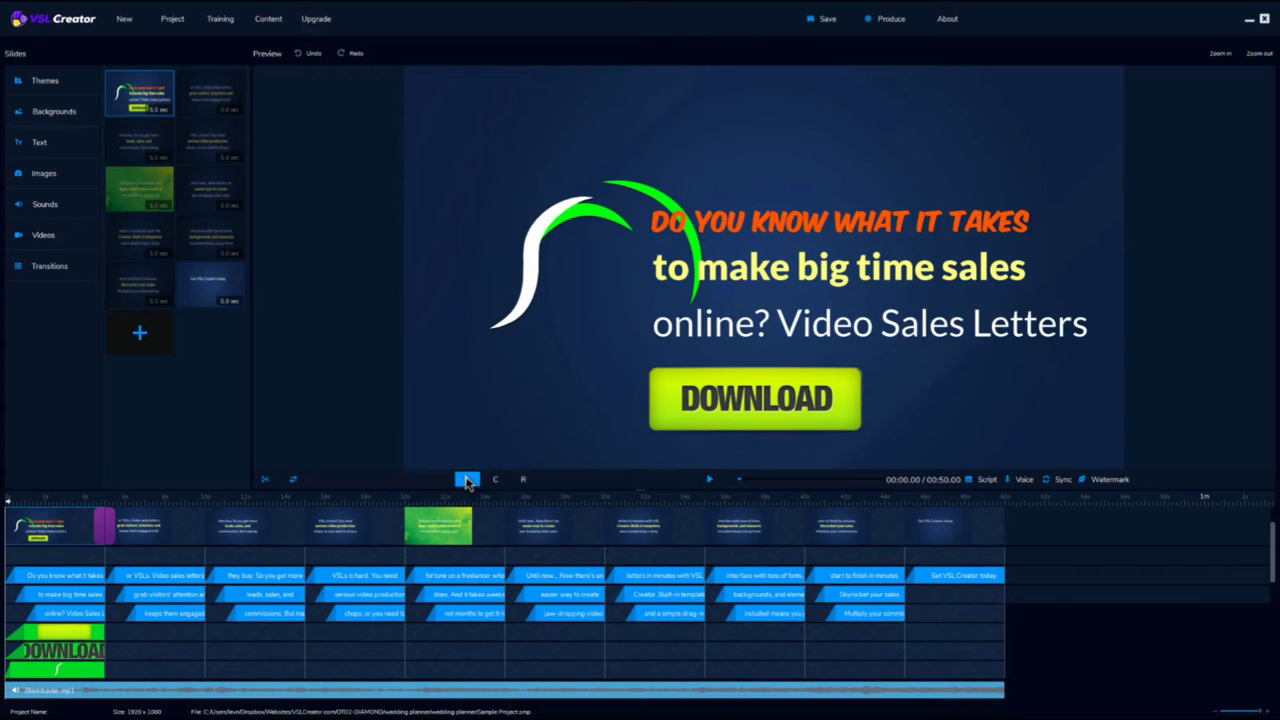
left_click(467, 480)
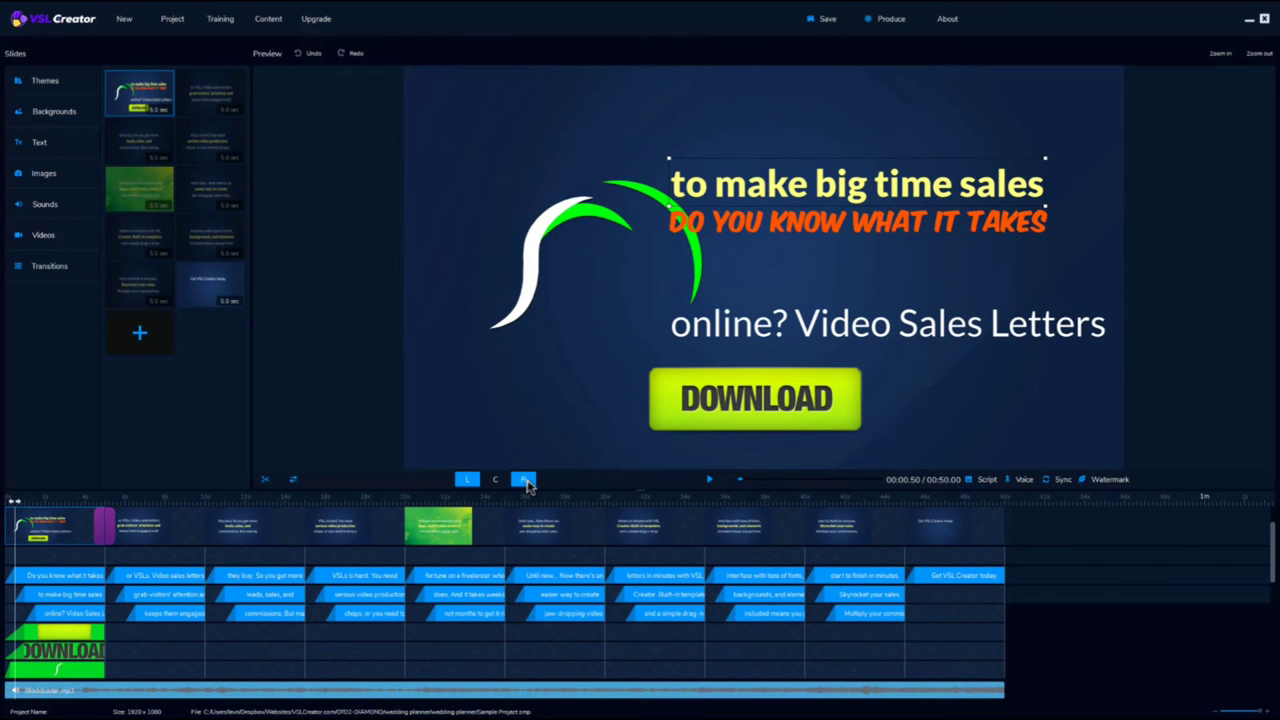
left_click(524, 480)
Narrow the green DOWNLOAD button and move the swoosh logo to the upper left.
left_click(733, 405)
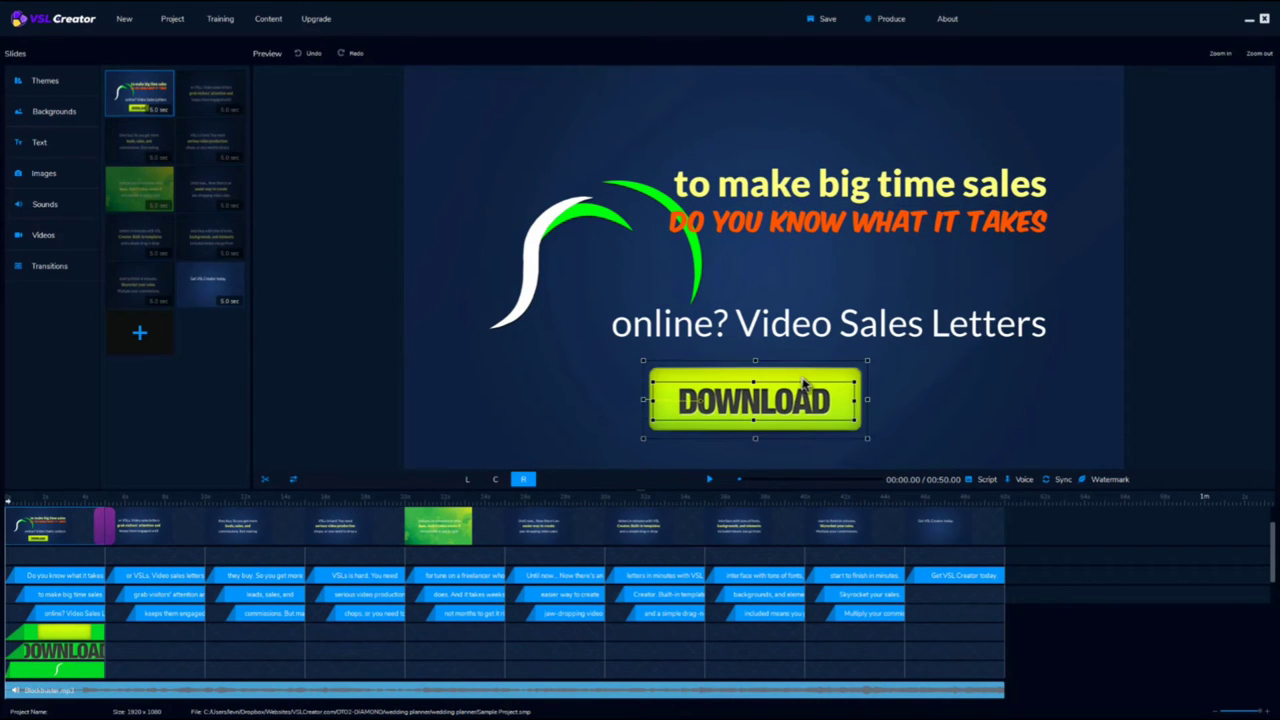
left_click(869, 362)
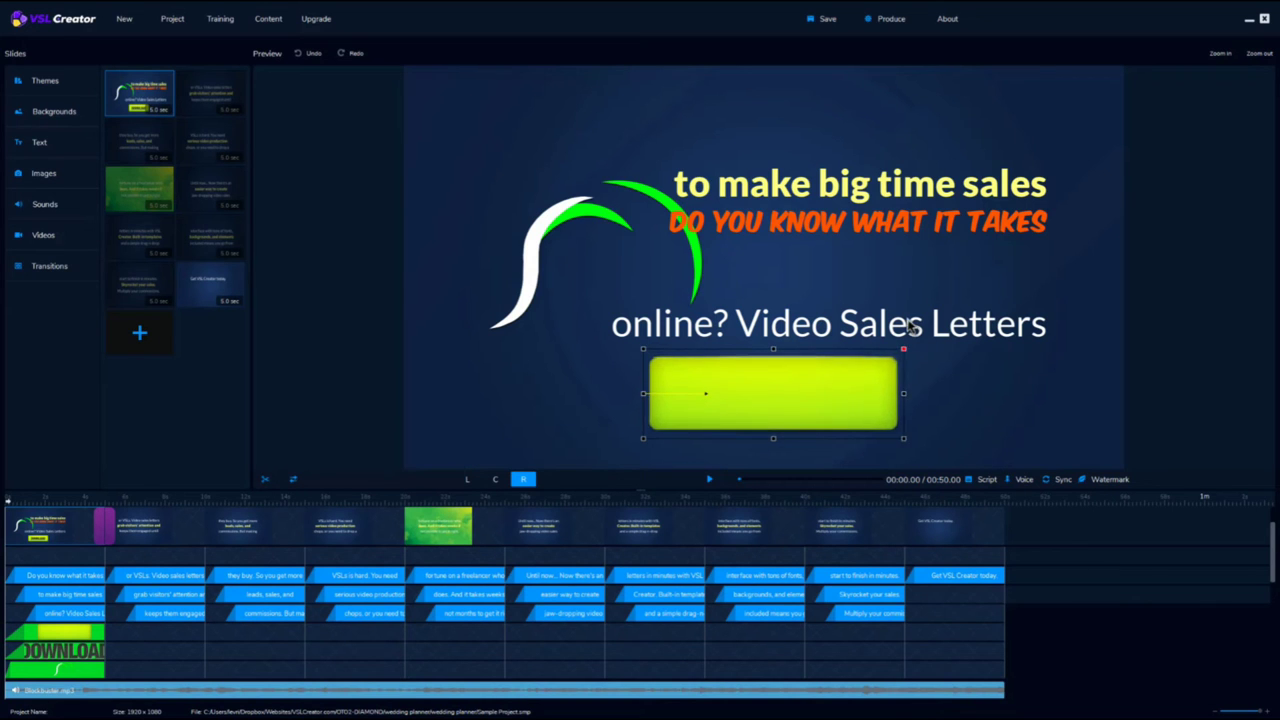
left_click_drag(869, 362, 843, 370)
left_click(586, 246)
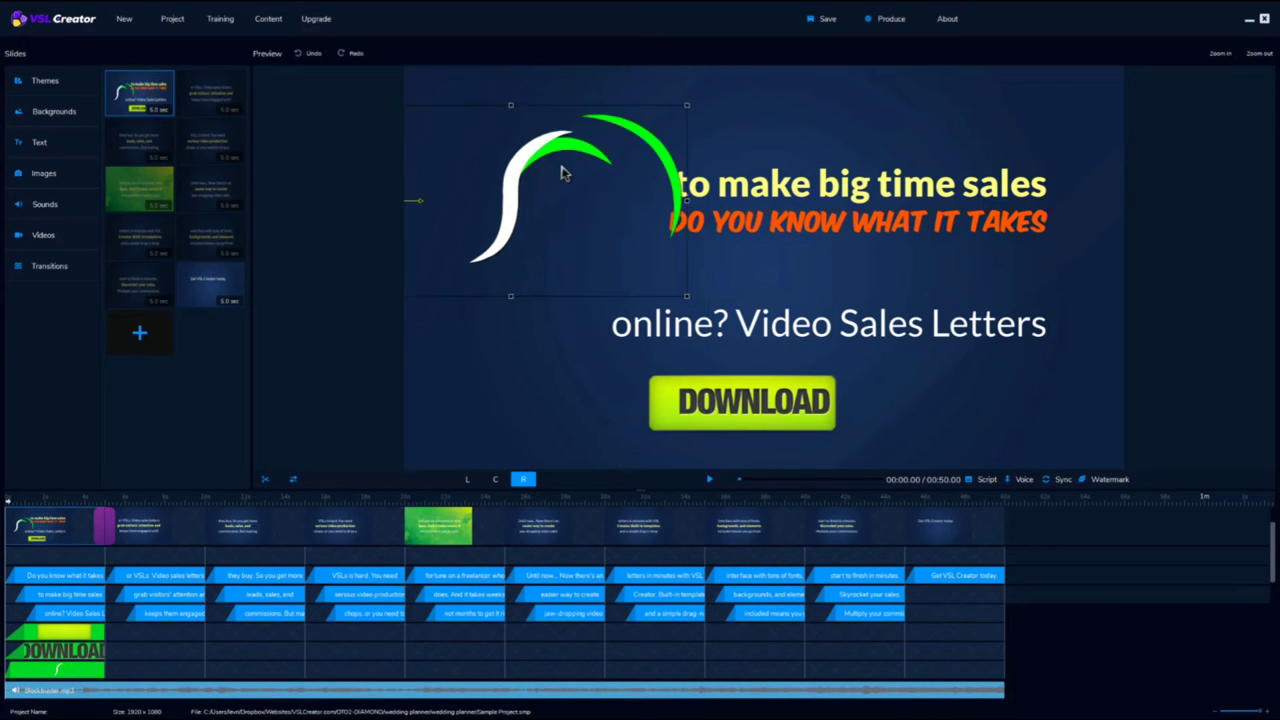
left_click_drag(586, 246, 540, 140)
Centre the text lines, lower the yellow line, and nudge the button and swoosh into place.
left_click(720, 212)
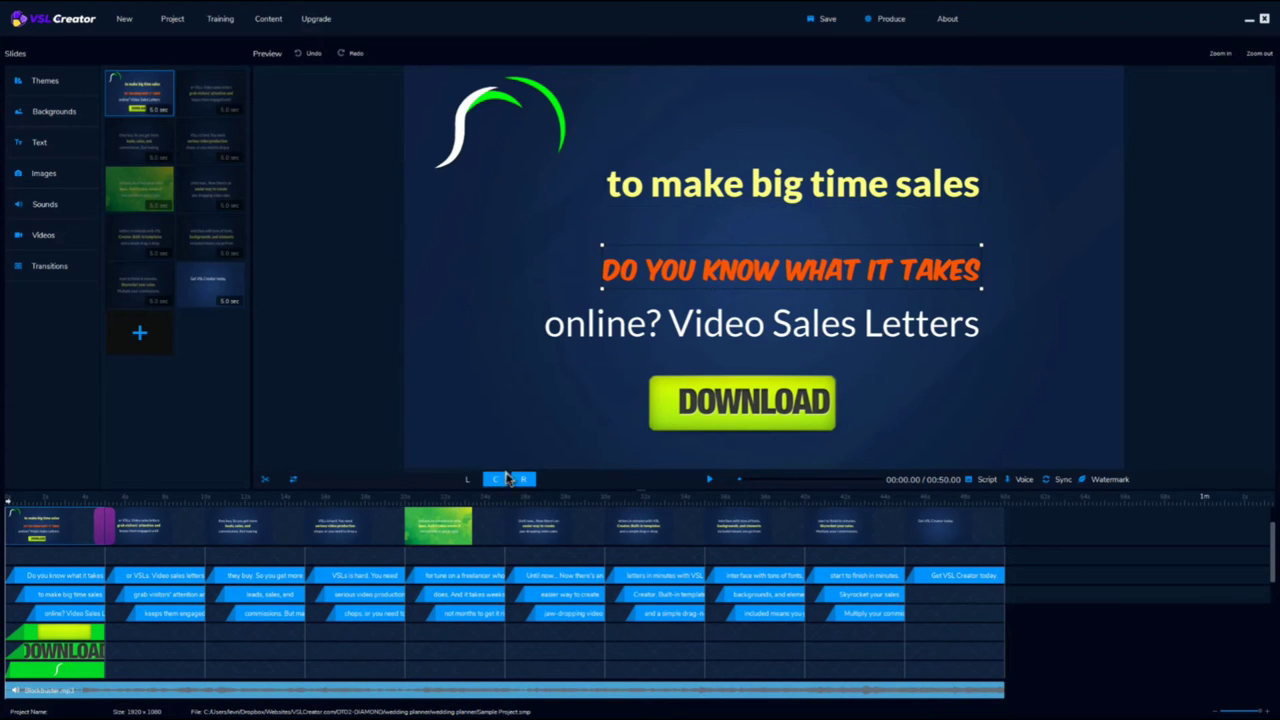
left_click(497, 479)
left_click_drag(826, 203, 826, 230)
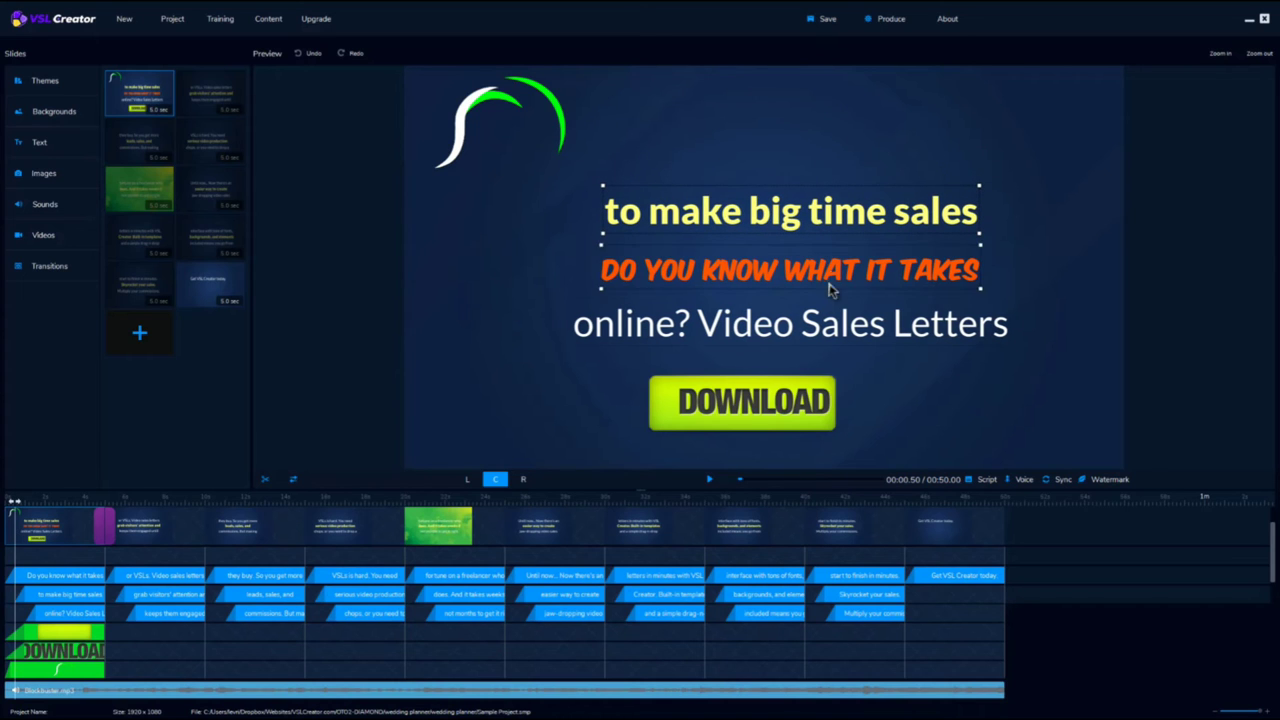
left_click_drag(806, 400, 790, 403)
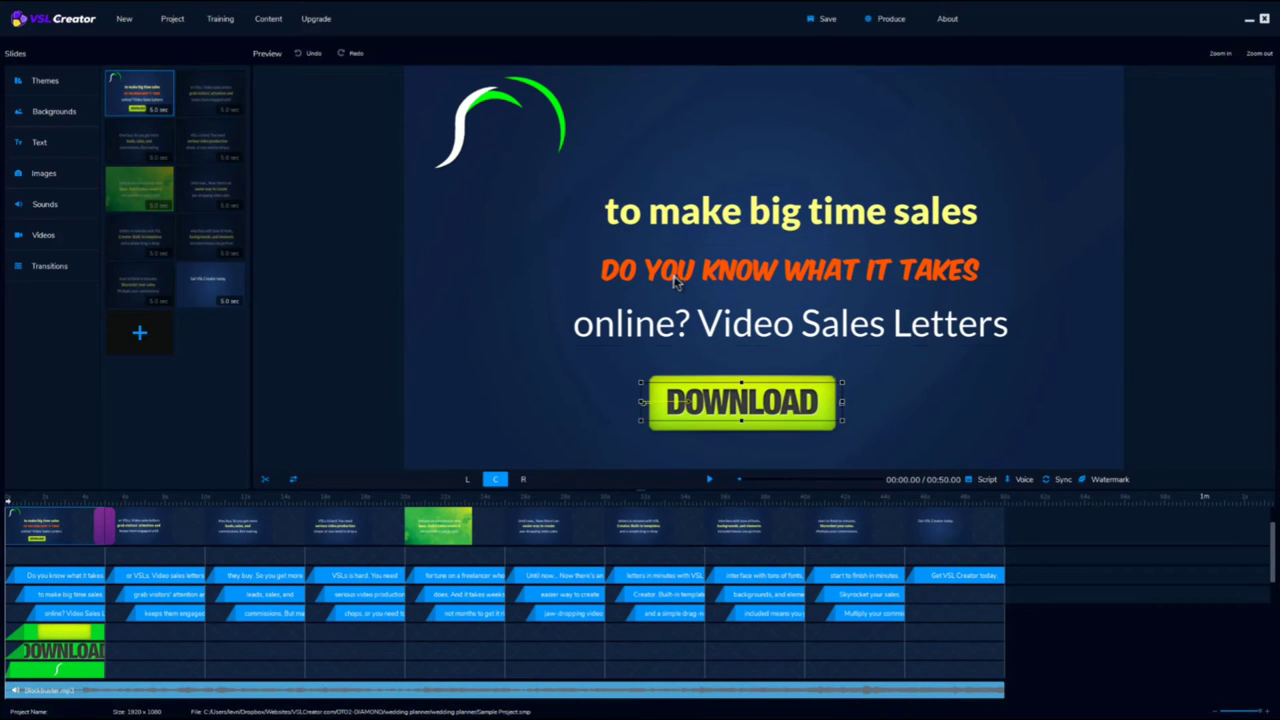
left_click_drag(566, 133, 570, 157)
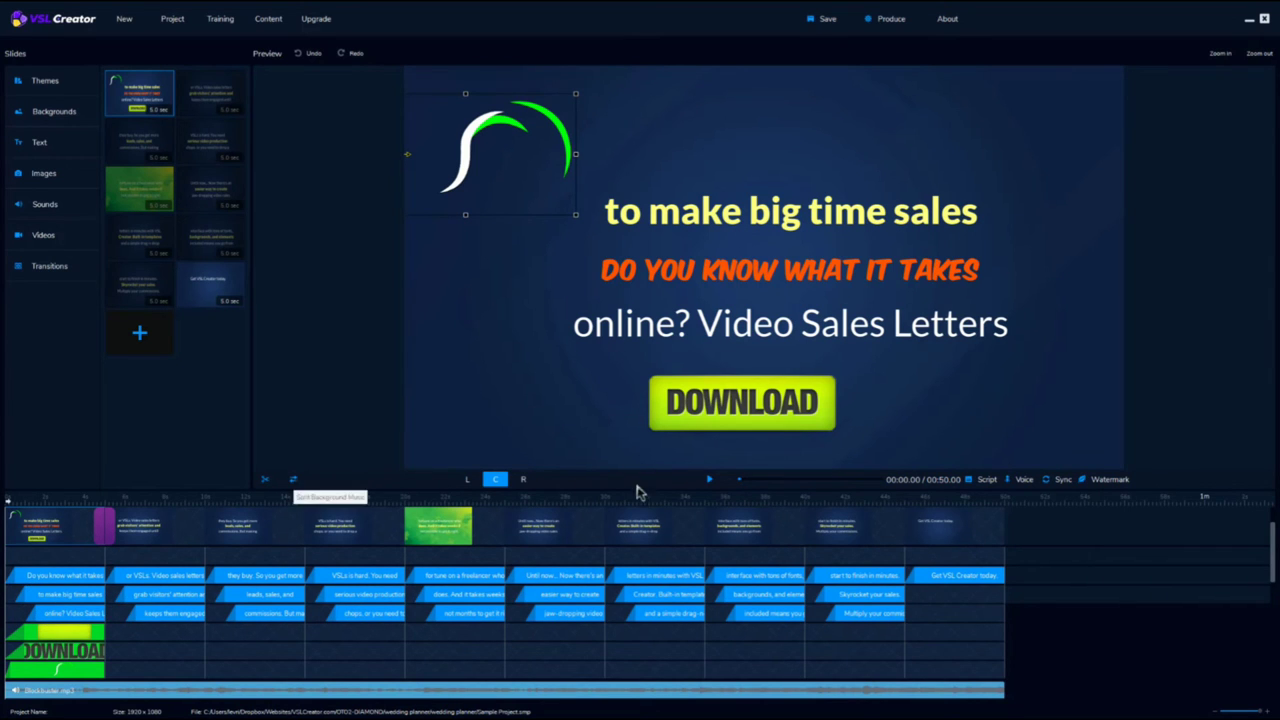
left_click(709, 482)
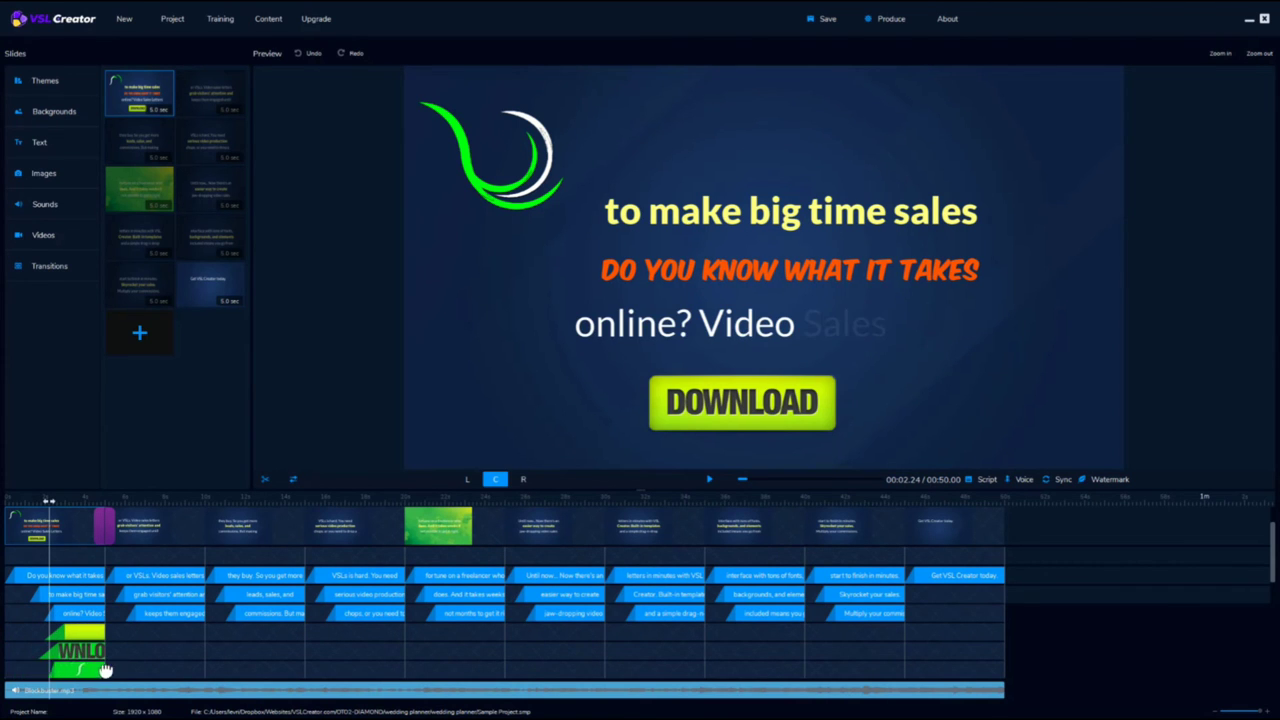
left_click(709, 479)
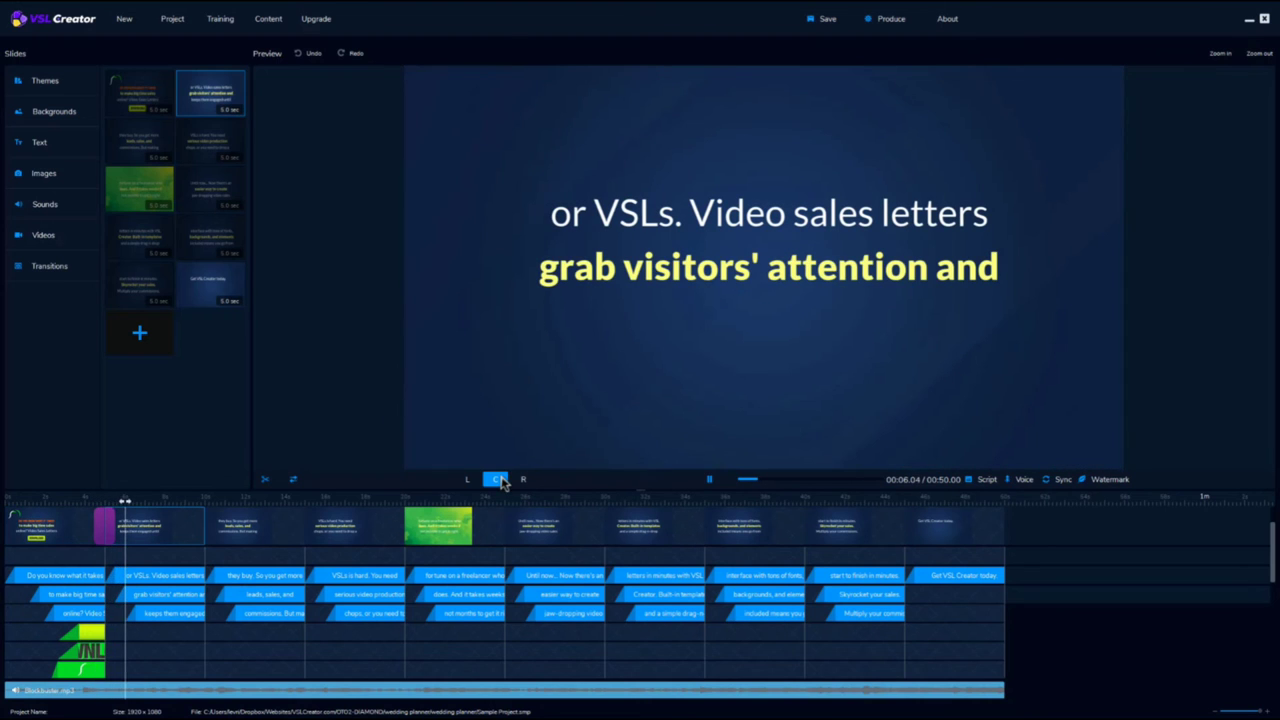
Set up the 1920 x 1080 video export with High quality.
left_click(888, 22)
left_click(728, 378)
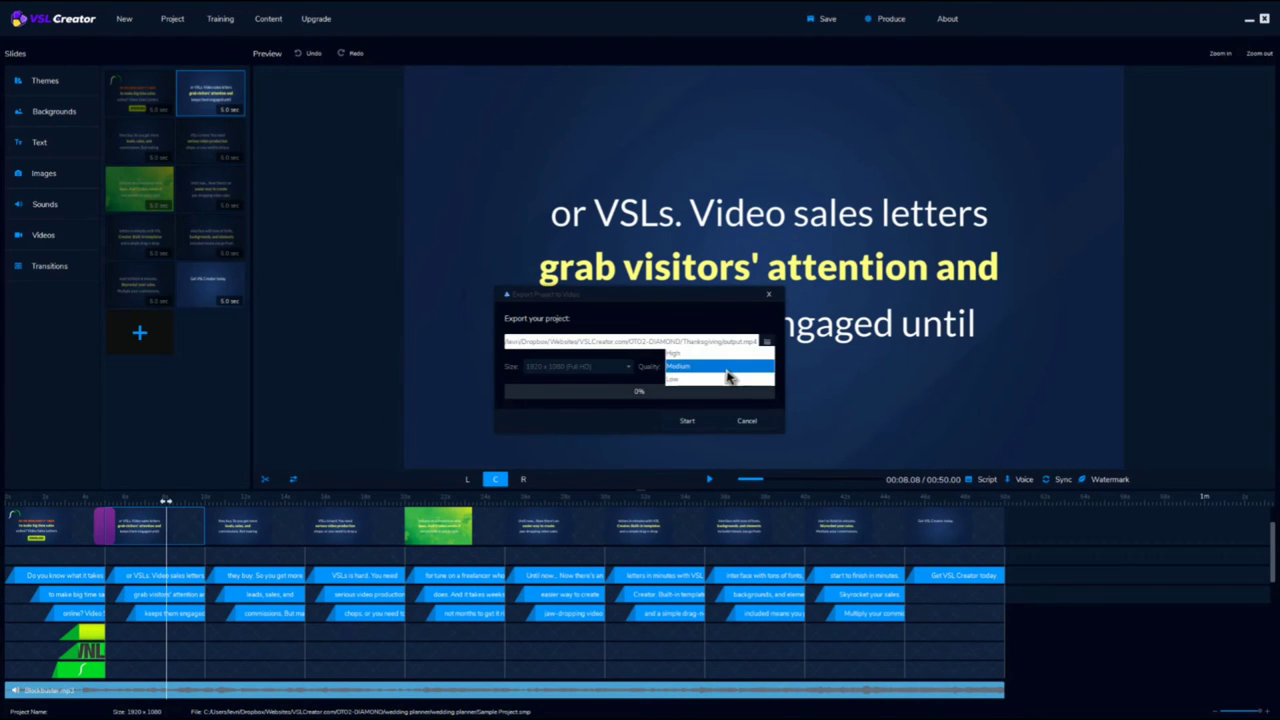
left_click(727, 357)
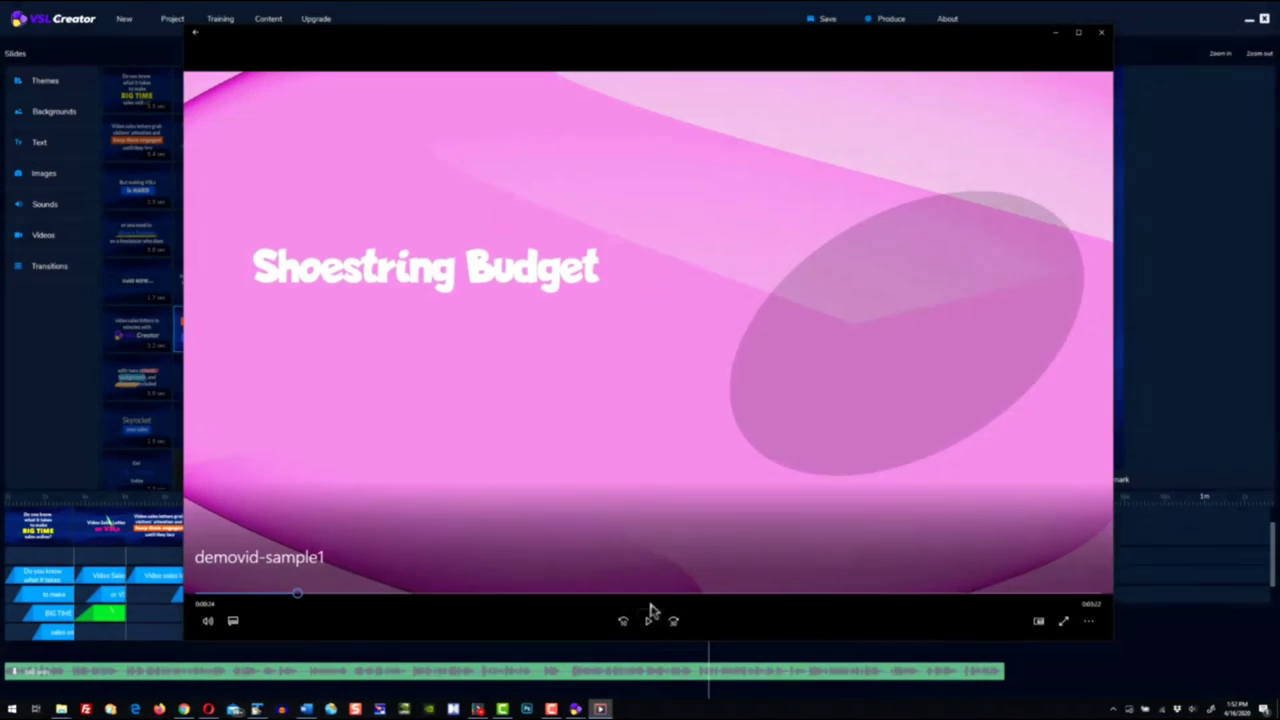
Play the exported MP4 in Movies & TV to watch its slides.
left_click(648, 624)
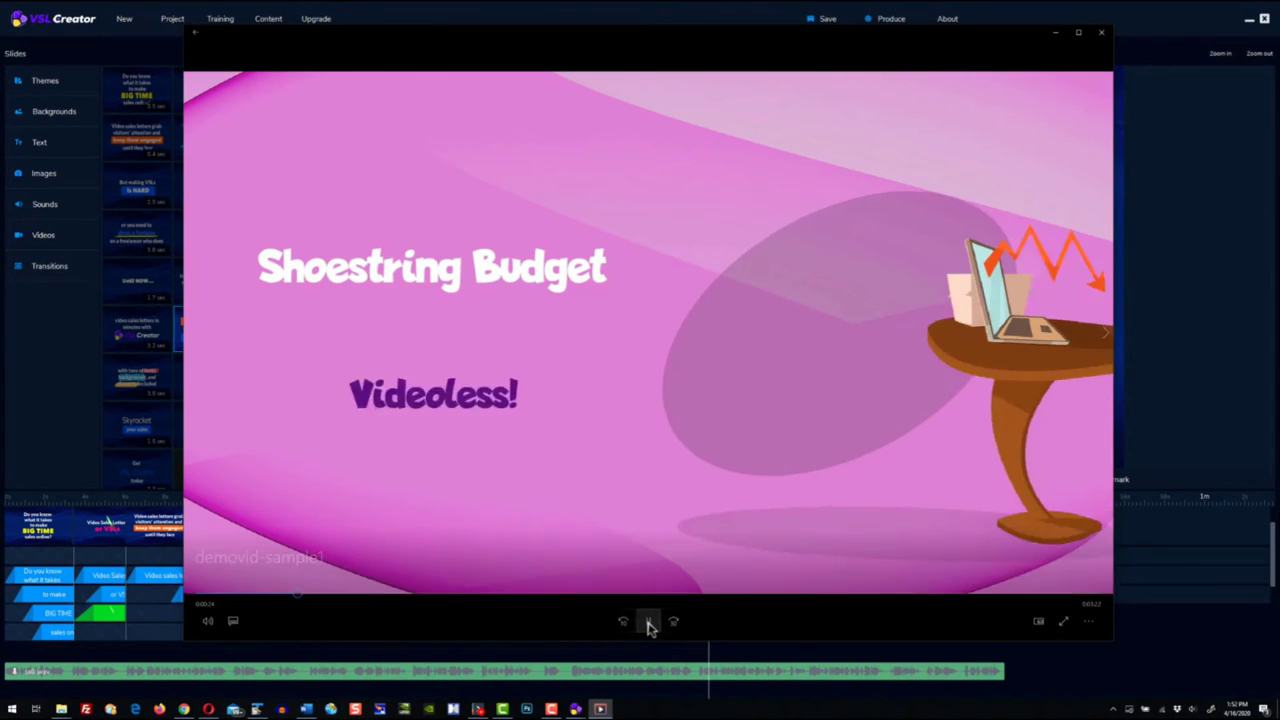